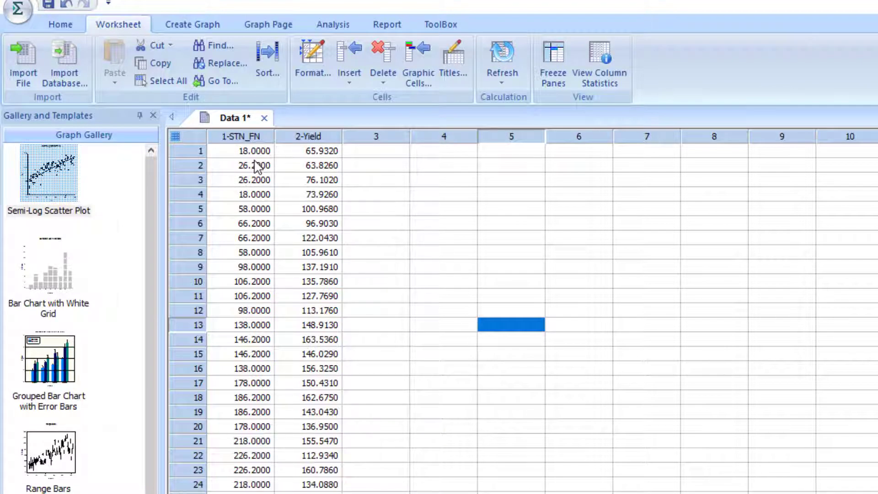
Create a scatter plot from the STN_FN and Yield columns in XY Pair format, with STN_FN as X and Yield as Y.
{"action": "left_click", "coordinate": [250, 151]}
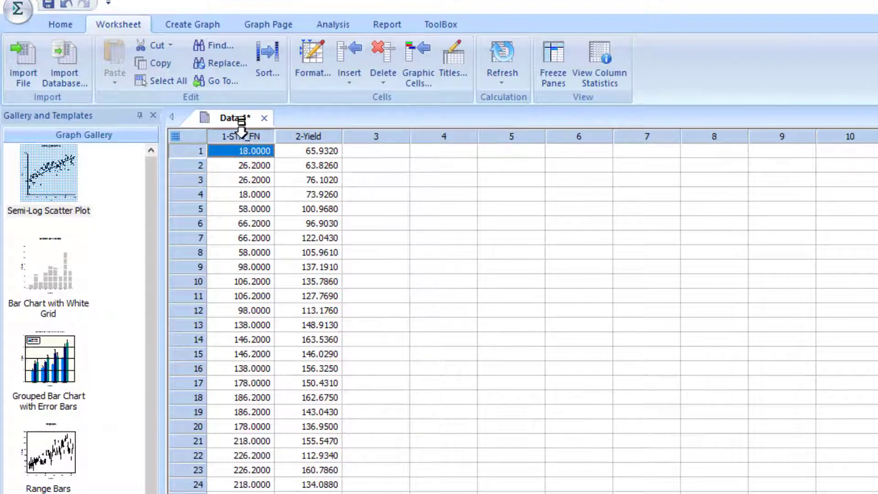
{"action": "left_click_drag", "start_coordinate": [240, 130], "coordinate": [294, 134]}
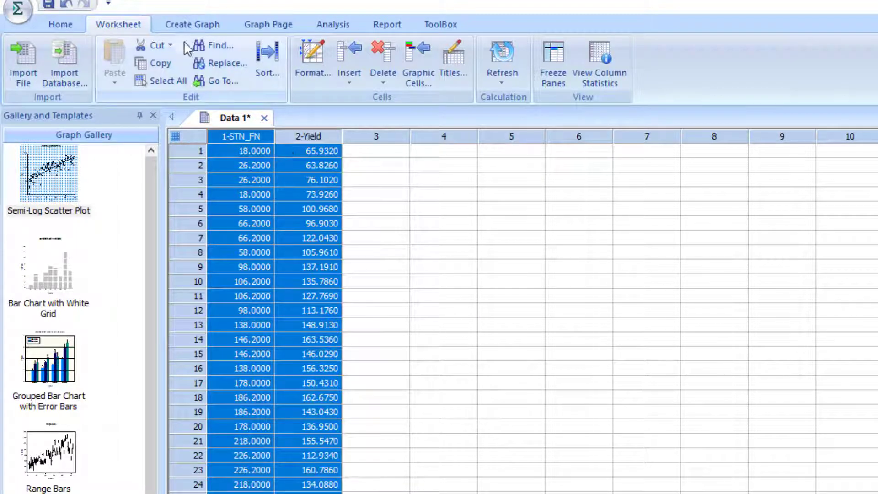
{"action": "left_click", "coordinate": [193, 26]}
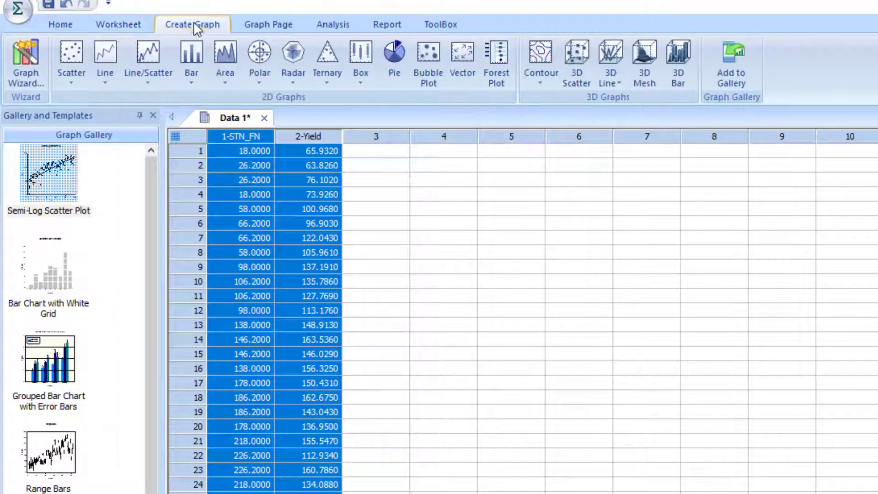
{"action": "left_click", "coordinate": [78, 84]}
{"action": "left_click", "coordinate": [71, 126]}
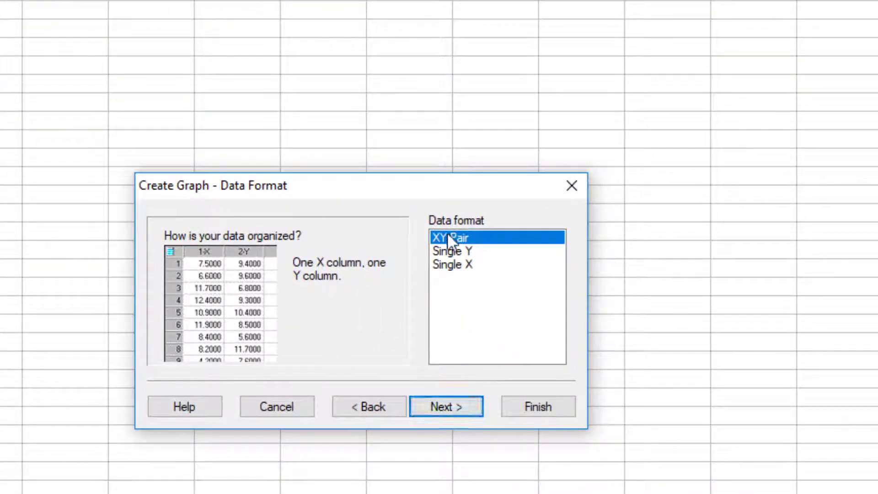
{"action": "left_click", "coordinate": [443, 407]}
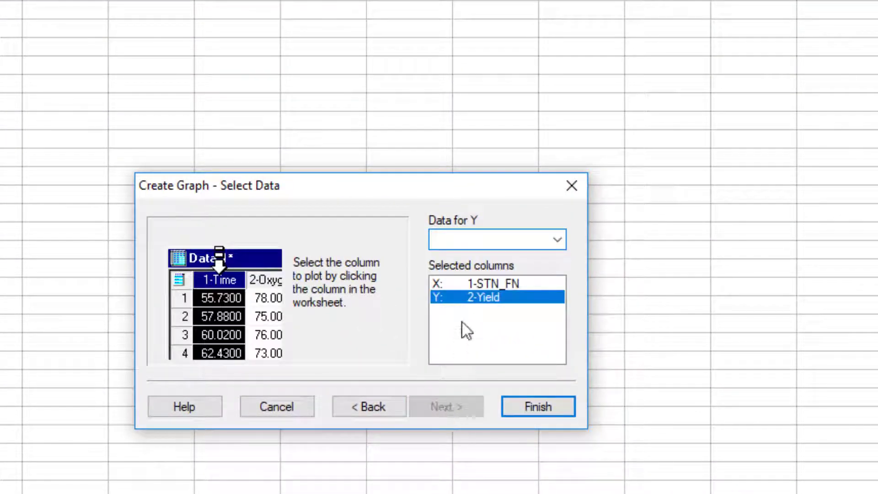
{"action": "left_click", "coordinate": [468, 283]}
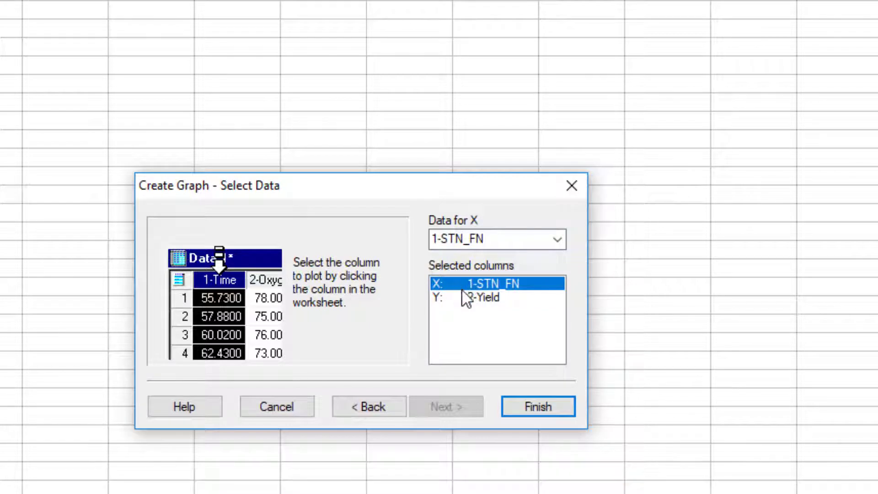
{"action": "left_click", "coordinate": [468, 300]}
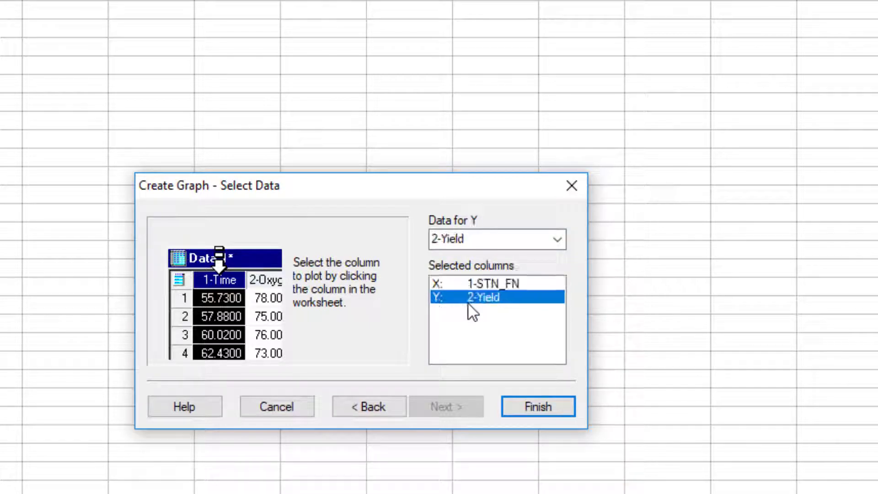
{"action": "left_click", "coordinate": [526, 411]}
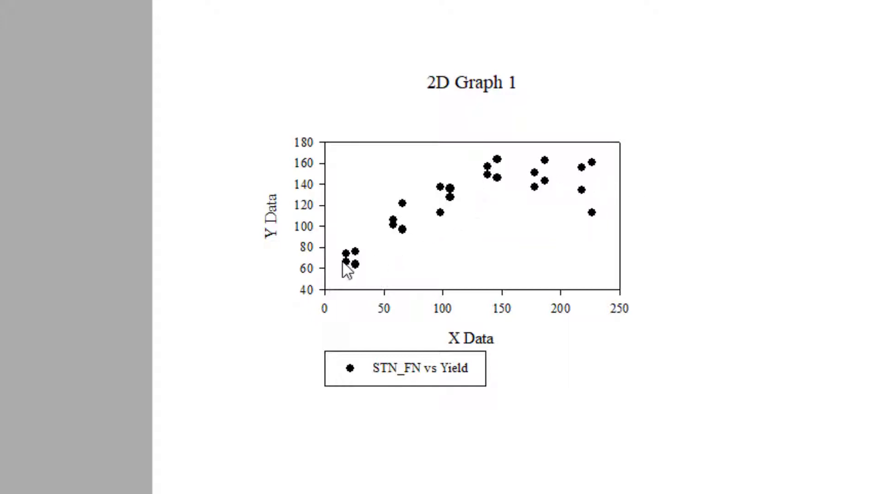
{"action": "mouse_move", "coordinate": [480, 174]}
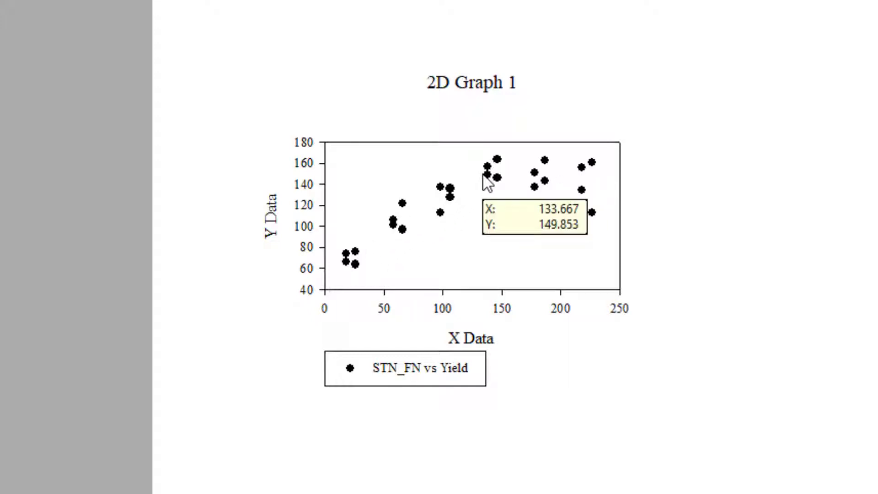
{"action": "mouse_move", "coordinate": [537, 175]}
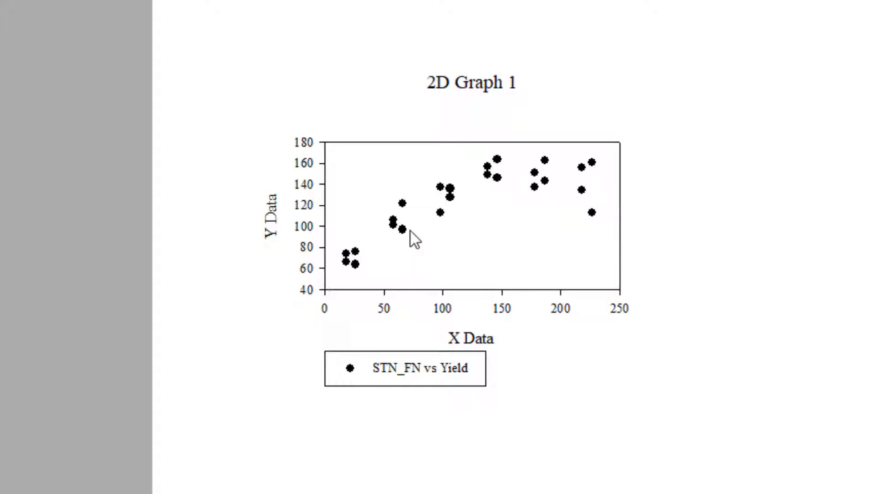
{"action": "right_click", "coordinate": [407, 231]}
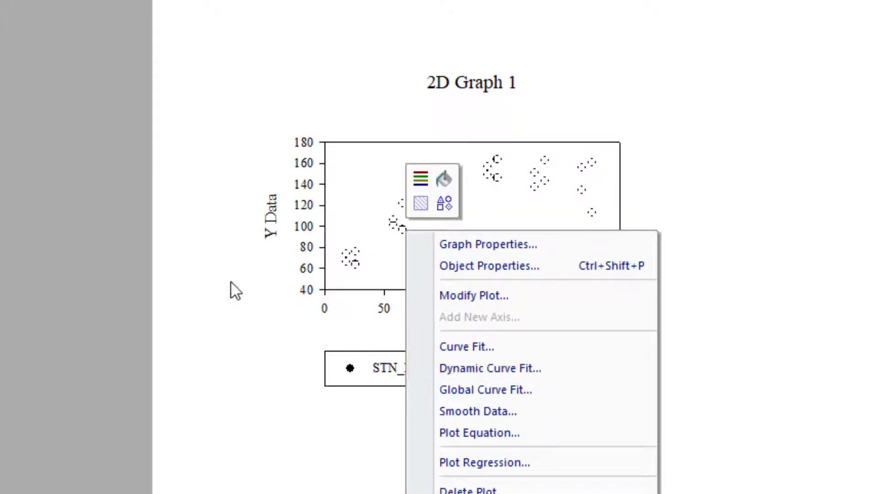
Start a Dynamic Fit on the scatter graph and choose the Quadratic Curve equation from the Standard Curves category.
{"action": "left_click", "coordinate": [349, 174]}
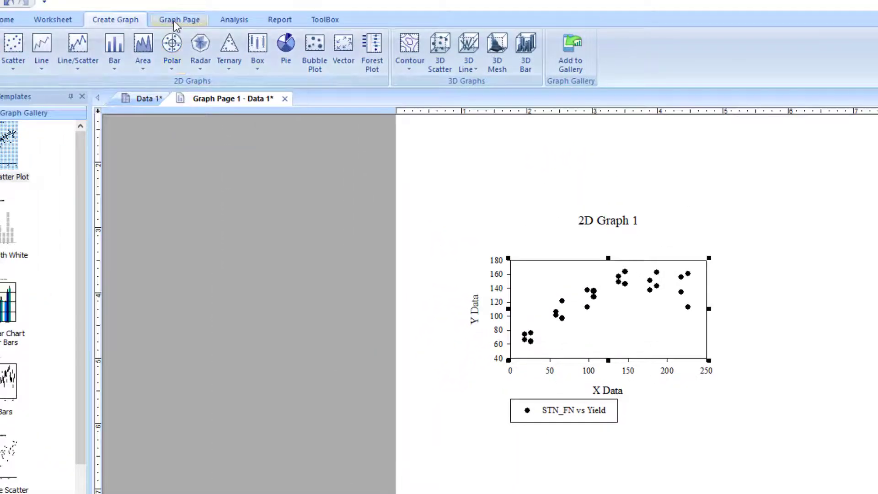
{"action": "left_click", "coordinate": [234, 21]}
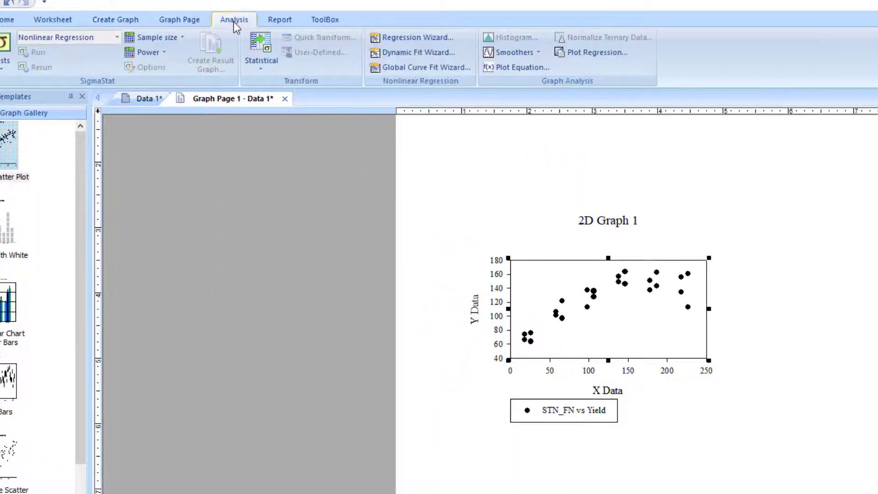
{"action": "left_click", "coordinate": [402, 52]}
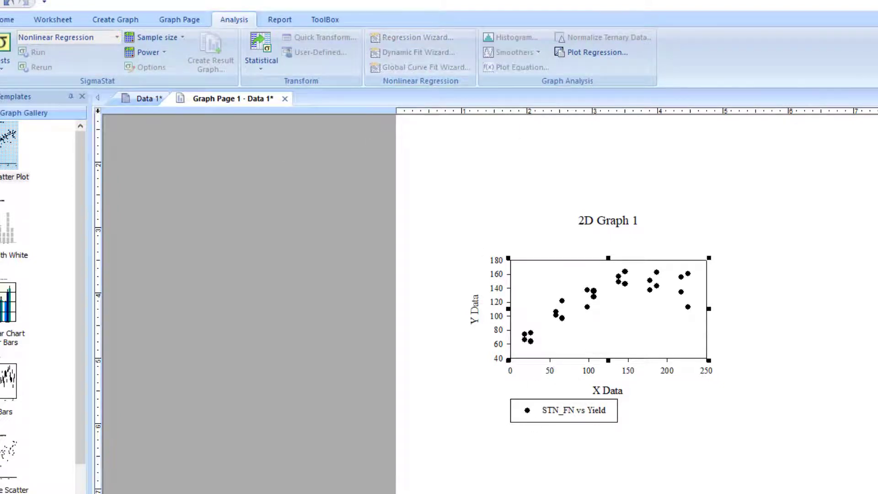
{"action": "left_click_drag", "start_coordinate": [453, 463], "coordinate": [279, 237]}
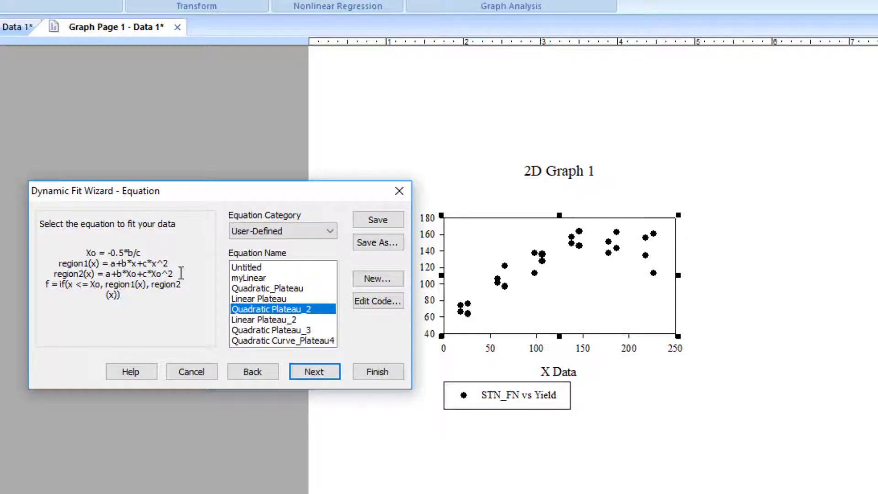
{"action": "left_click", "coordinate": [306, 232]}
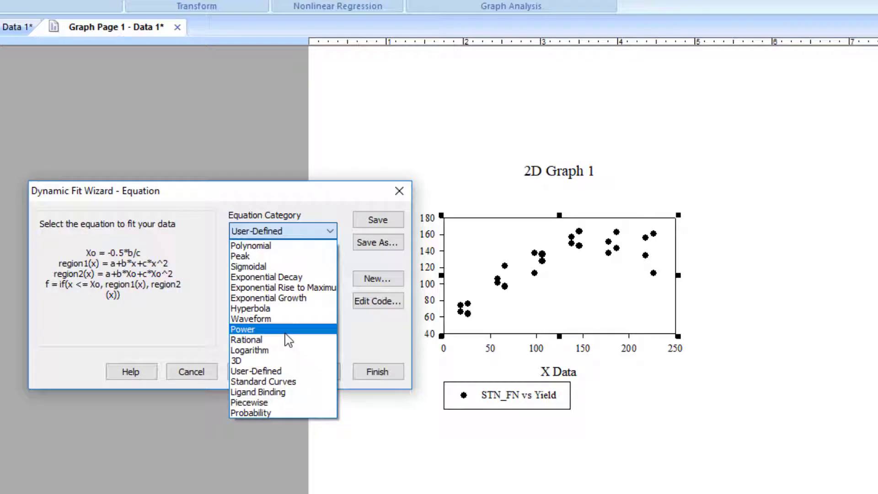
{"action": "left_click", "coordinate": [283, 382]}
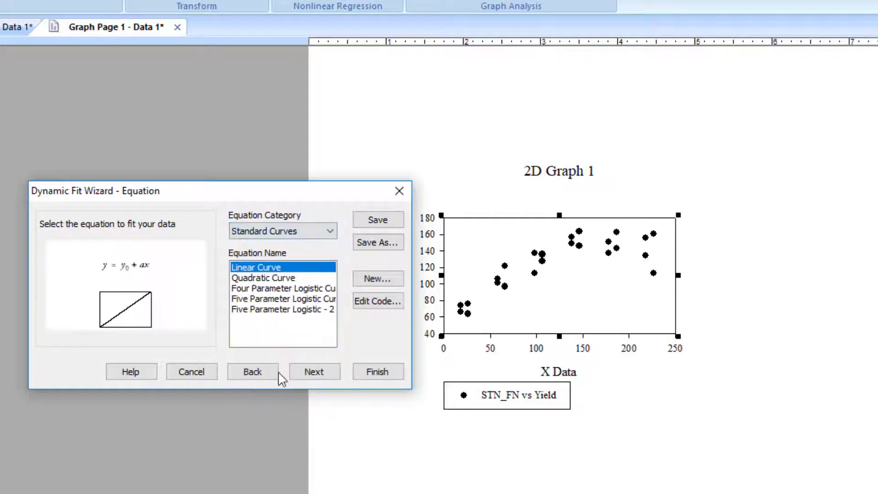
{"action": "left_click", "coordinate": [273, 279]}
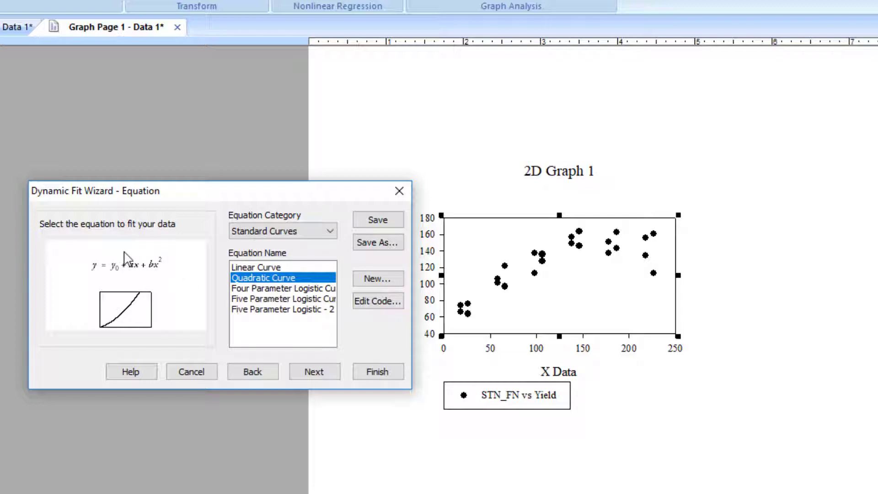
Open the Quadratic Curve equation's code and add it as a new equation named "Quadratic Curve Plateau_5".
{"action": "left_click", "coordinate": [381, 302]}
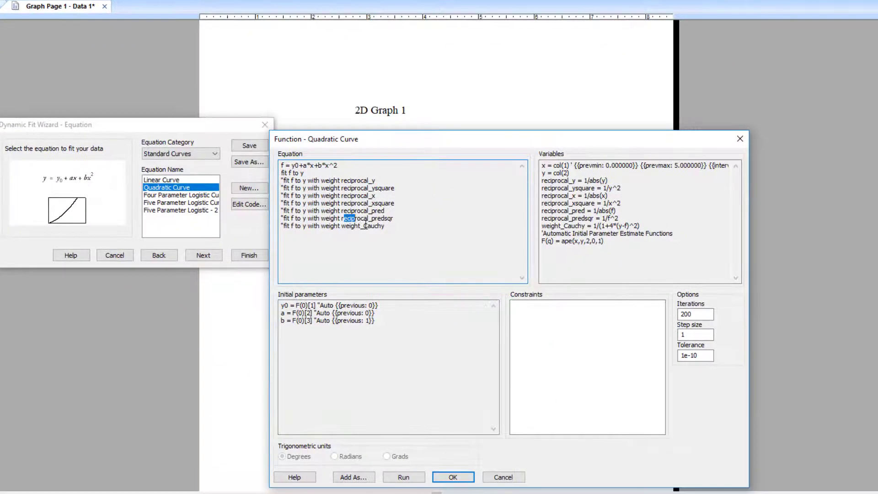
{"action": "left_click", "coordinate": [358, 477]}
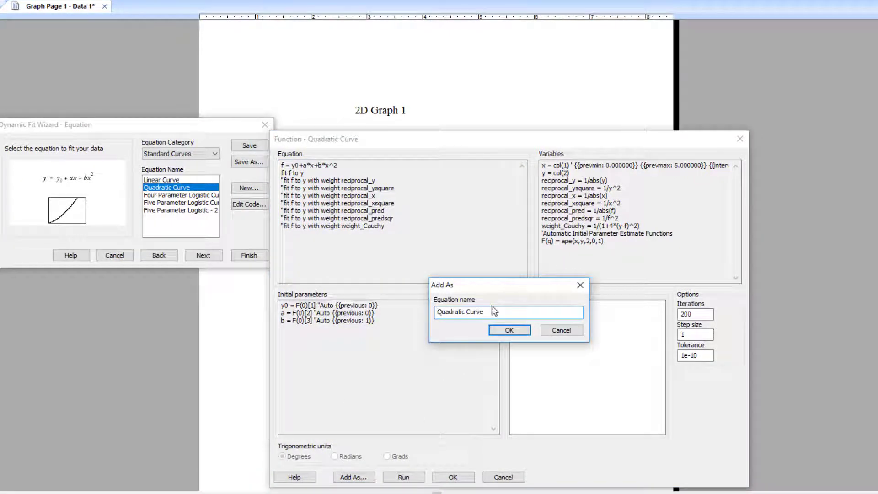
{"action": "type", "text": "Plateau_5"}
{"action": "key", "text": "Return"}
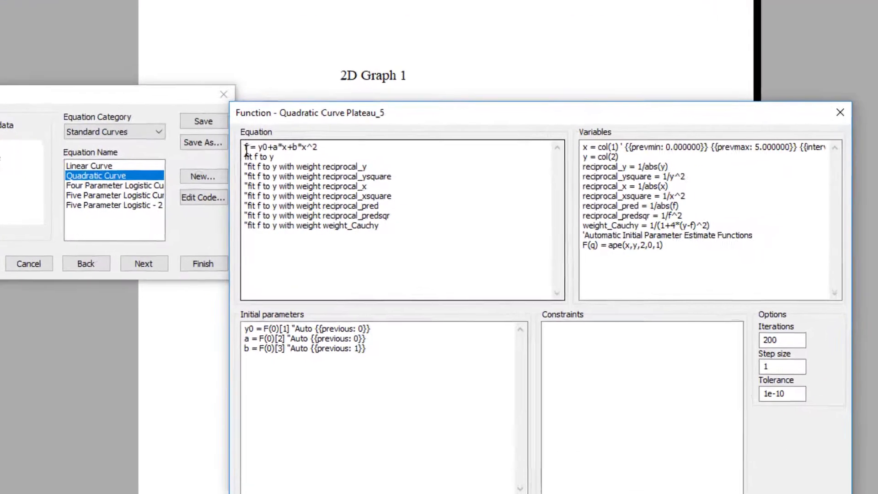
Insert above the existing equation: Xo = -0.5*b/c, region1(x) = a+b*x+c*x^2, region2(x) = a+b*Xo+c*Xo^2, f = if(x <= Xo, region1(x), region2(x)).
{"action": "left_click", "coordinate": [266, 158]}
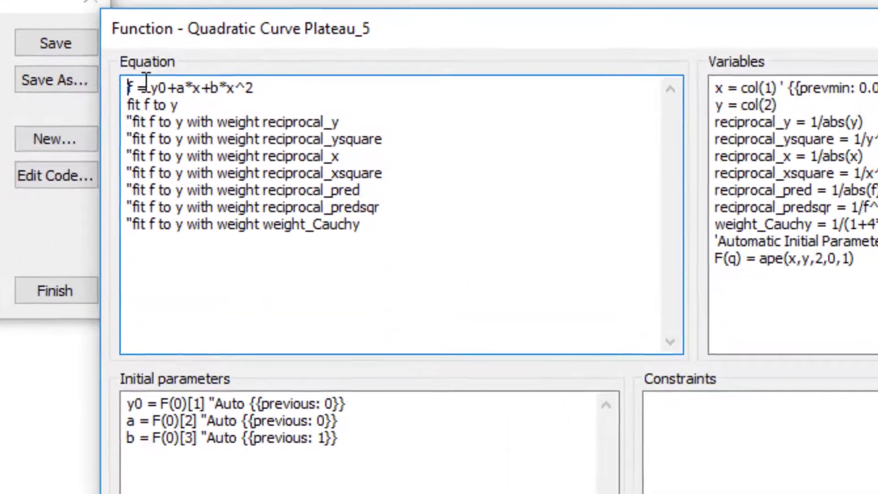
{"action": "key", "text": "Return"}
{"action": "key", "text": "Return"}
{"action": "key", "text": "Return"}
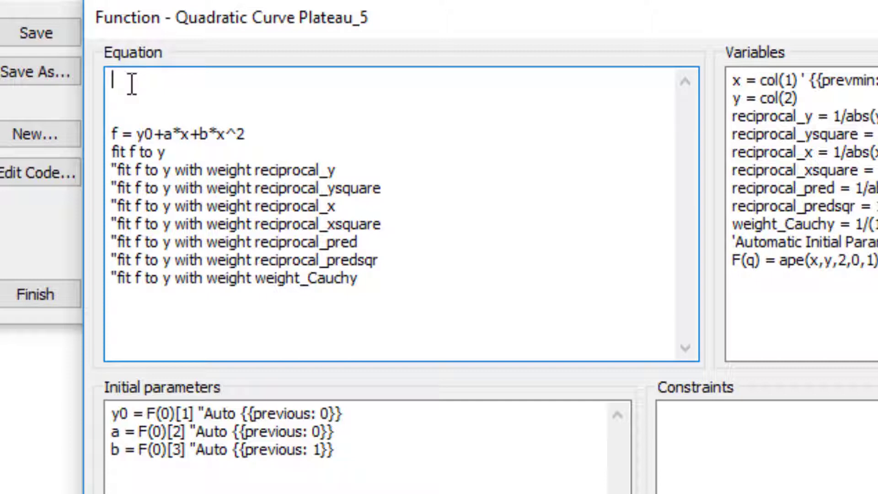
{"action": "type", "text": "Xo = -0.5*b/c region1(x) = a+b*x+c*x^2 region2(x) = a+b*Xo+c*Xo^2 f = if(x <= Xo, region1(x), region2(x))"}
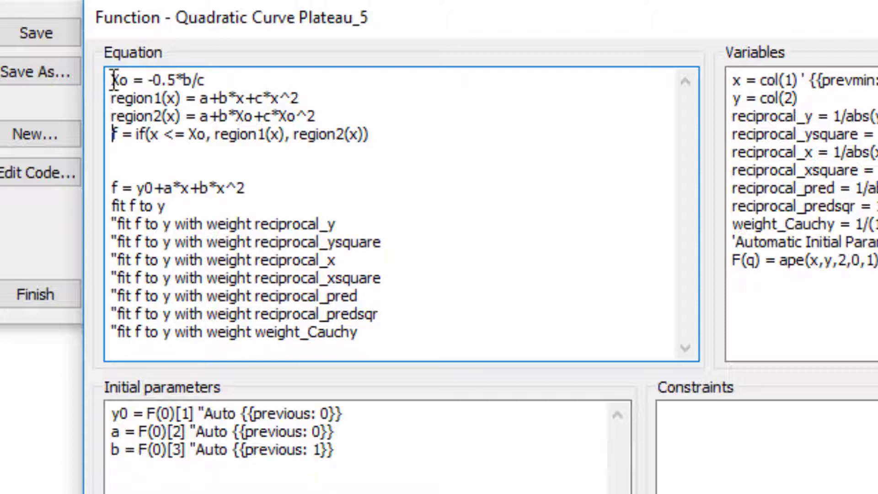
Review the Xo expression, the region2 plateau formula and the conditional f line in the equation code.
{"action": "left_click_drag", "start_coordinate": [112, 80], "coordinate": [214, 80]}
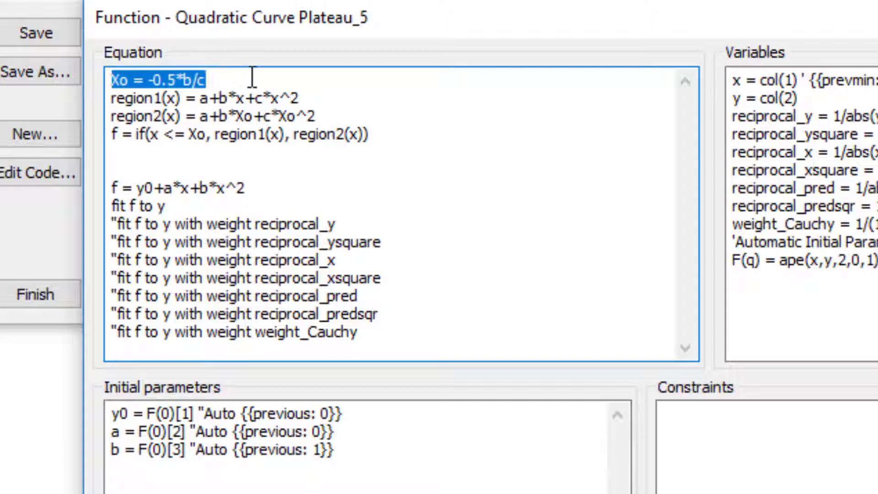
{"action": "left_click", "coordinate": [252, 79]}
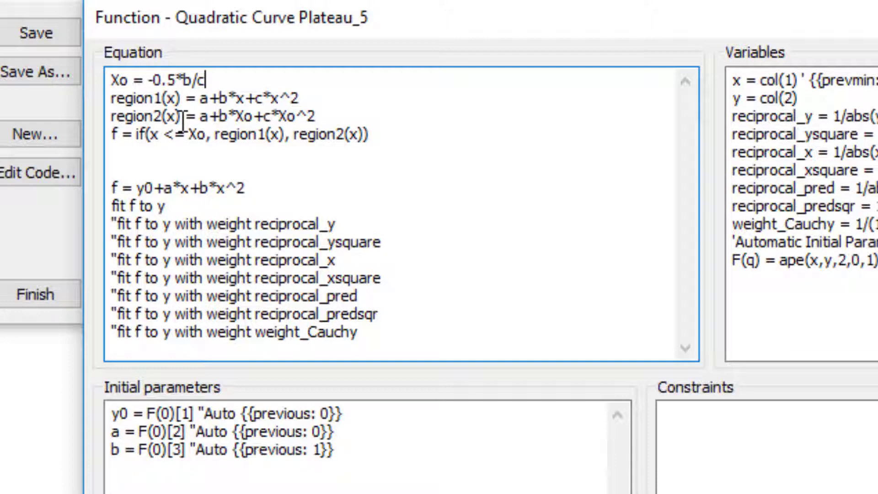
{"action": "double_click", "coordinate": [244, 117]}
{"action": "left_click", "coordinate": [273, 117]}
{"action": "mouse_move", "coordinate": [275, 116]}
{"action": "left_mouse_down"}
{"action": "mouse_move", "coordinate": [289, 133]}
{"action": "mouse_move", "coordinate": [288, 118]}
{"action": "left_mouse_up"}
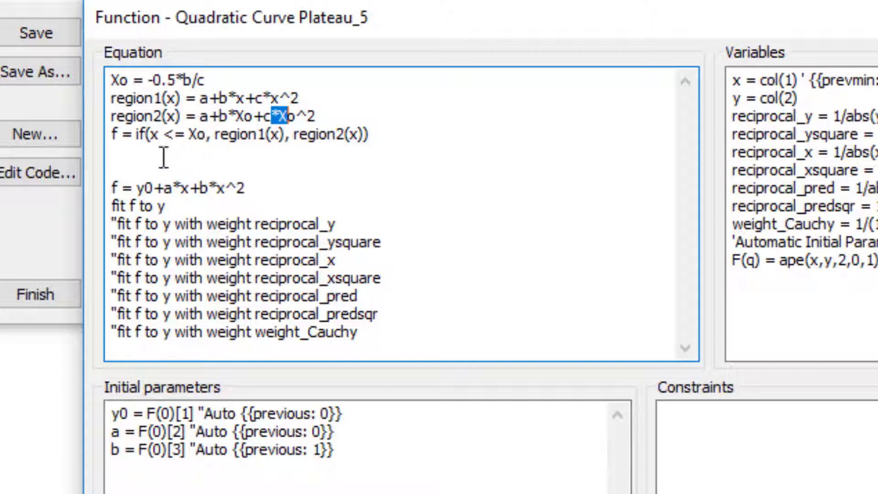
{"action": "left_click", "coordinate": [111, 135]}
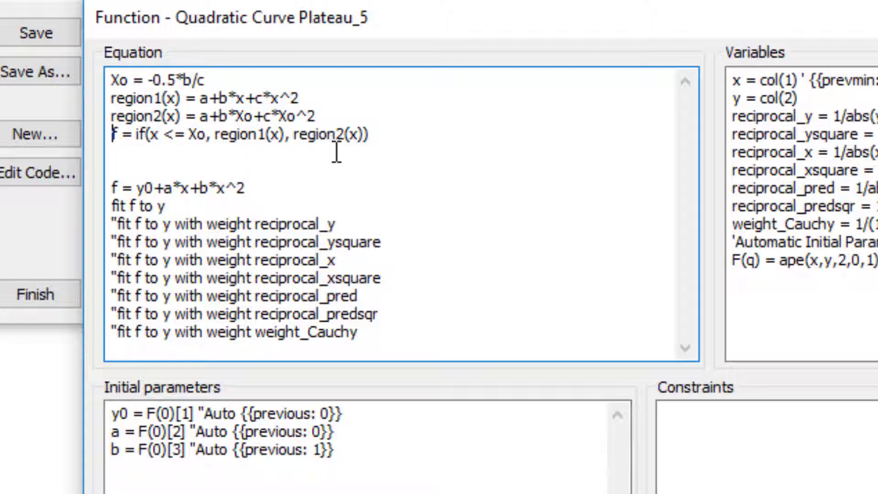
Delete the original f = y0+a*x+b*x^2 line and the blank lines above it from the equation code.
{"action": "left_click_drag", "start_coordinate": [252, 188], "coordinate": [104, 188]}
{"action": "key", "text": "BackSpace"}
{"action": "key", "text": "BackSpace"}
{"action": "key", "text": "BackSpace"}
{"action": "key", "text": "BackSpace"}
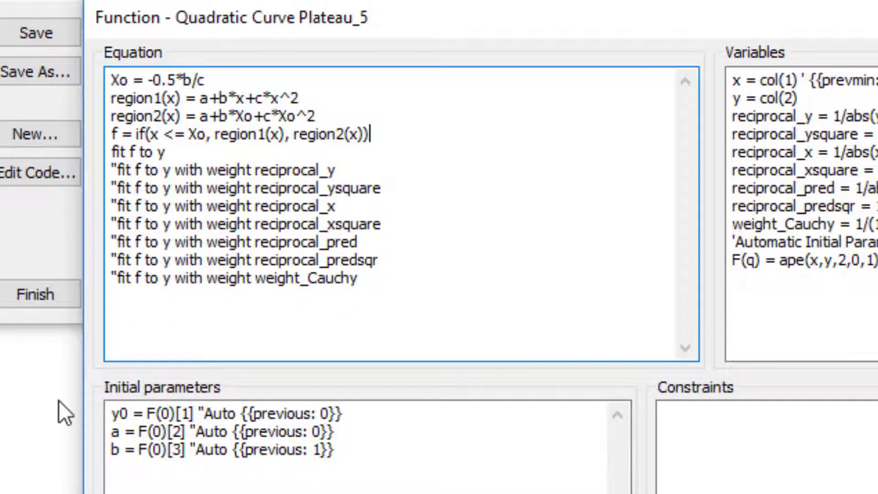
Rename the three initial parameters to a, b and c in order, and accept the edited equation.
{"action": "left_click", "coordinate": [131, 413]}
{"action": "left_click_drag", "start_coordinate": [131, 413], "coordinate": [111, 450]}
{"action": "type", "text": "a"}
{"action": "type", "text": "c"}
{"action": "type", "text": "b"}
{"action": "type", "text": "c"}
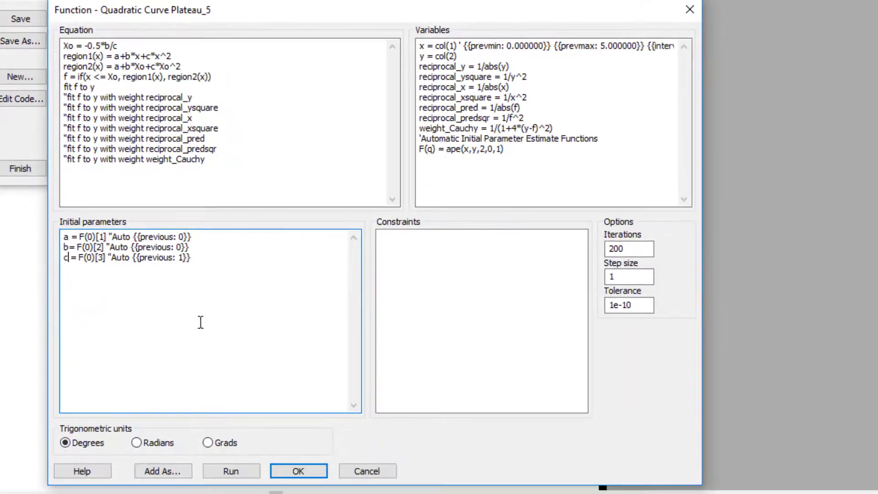
{"action": "left_click", "coordinate": [296, 471]}
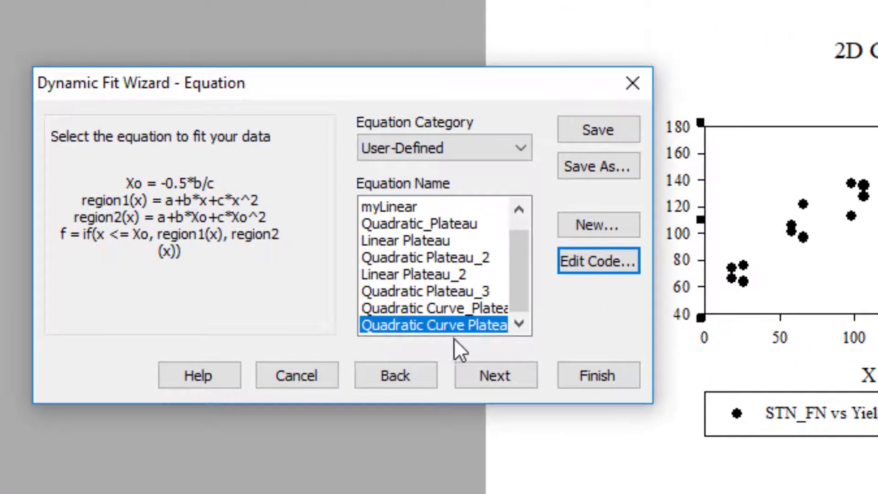
Continue to the fit's variables and check the columns assigned to x (1-STN_FN) and y (2-Yield).
{"action": "left_click", "coordinate": [500, 369]}
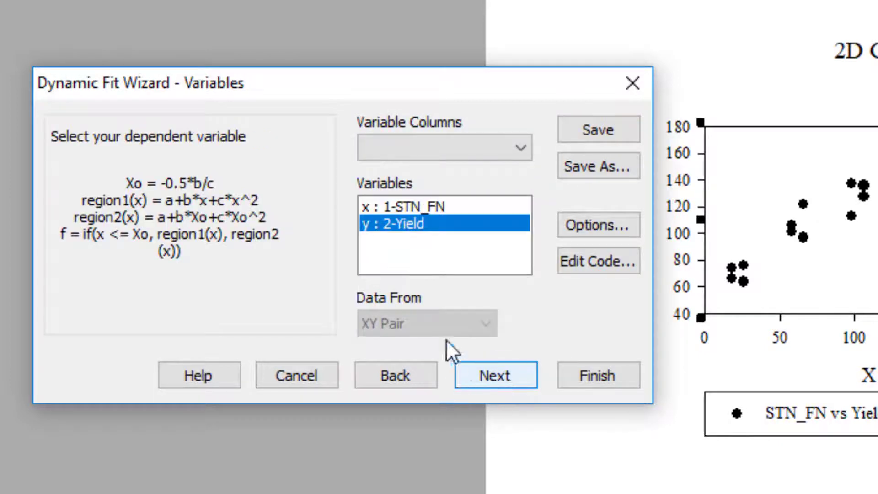
{"action": "left_click", "coordinate": [432, 209]}
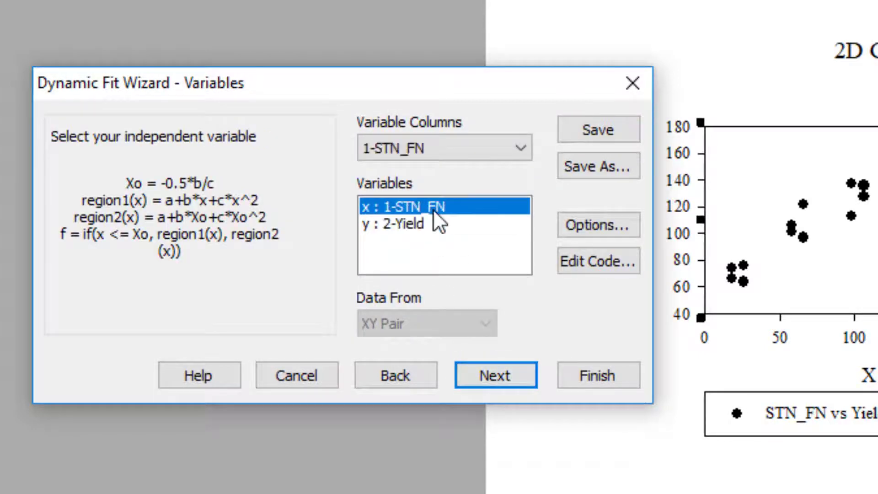
{"action": "left_click", "coordinate": [405, 223]}
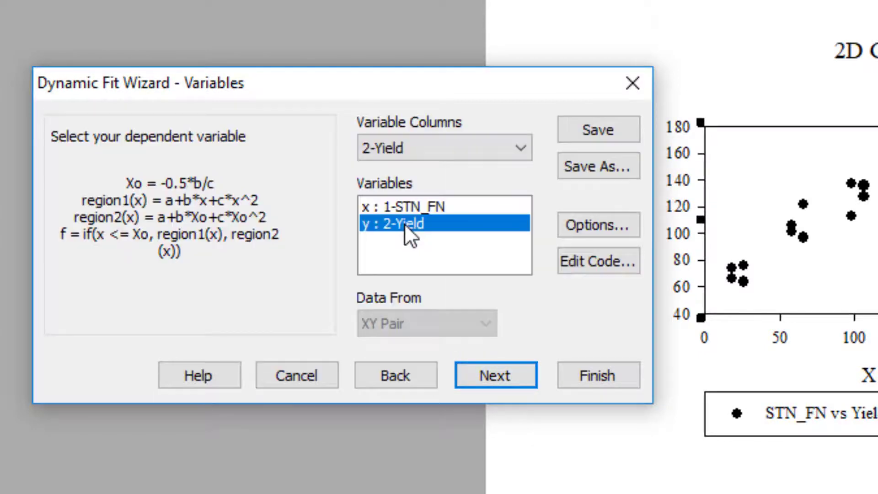
{"action": "left_click", "coordinate": [445, 142]}
{"action": "left_click", "coordinate": [432, 187]}
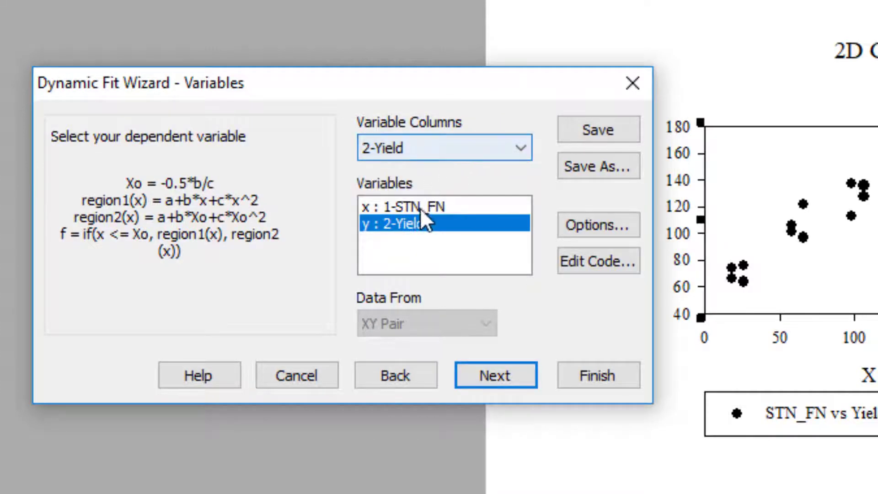
Run the quadratic plateau fit with automatically computed parameter ranges, 200 fits and 200 maximum iterations, and accept the fit results.
{"action": "left_click", "coordinate": [504, 369]}
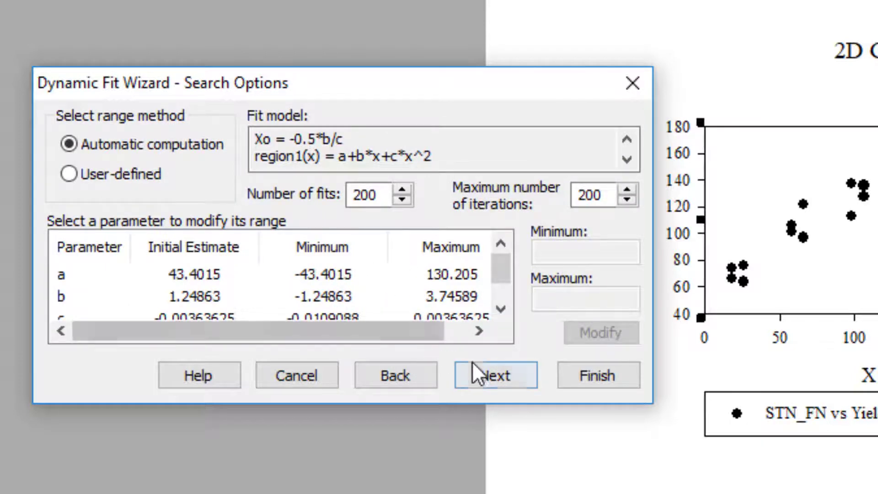
{"action": "left_click", "coordinate": [499, 377]}
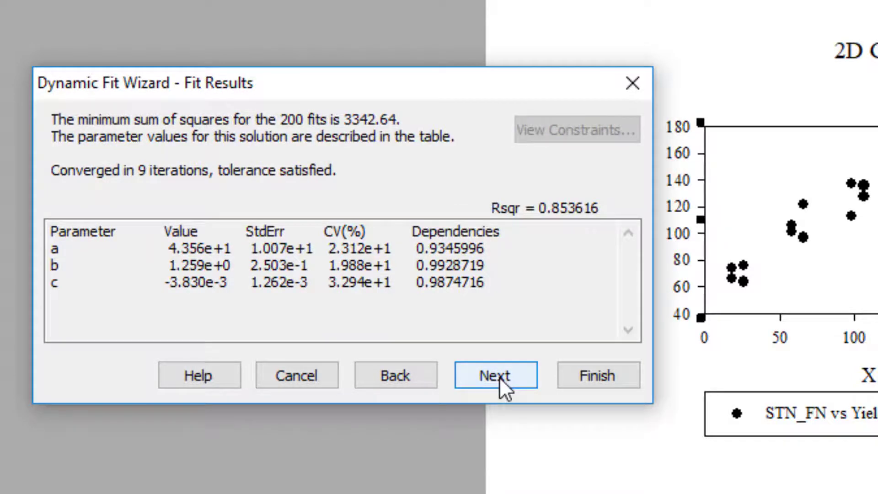
{"action": "left_click", "coordinate": [499, 377]}
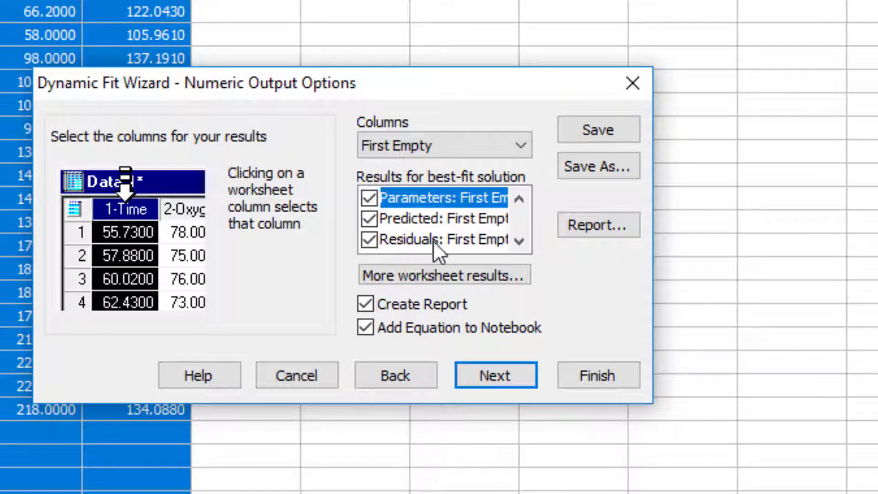
Finish the fit with first-empty output columns, a curve added to 2D Graph 1, a new graph, 95% bands, title equation and dynamic fit profile graph.
{"action": "left_click", "coordinate": [493, 372]}
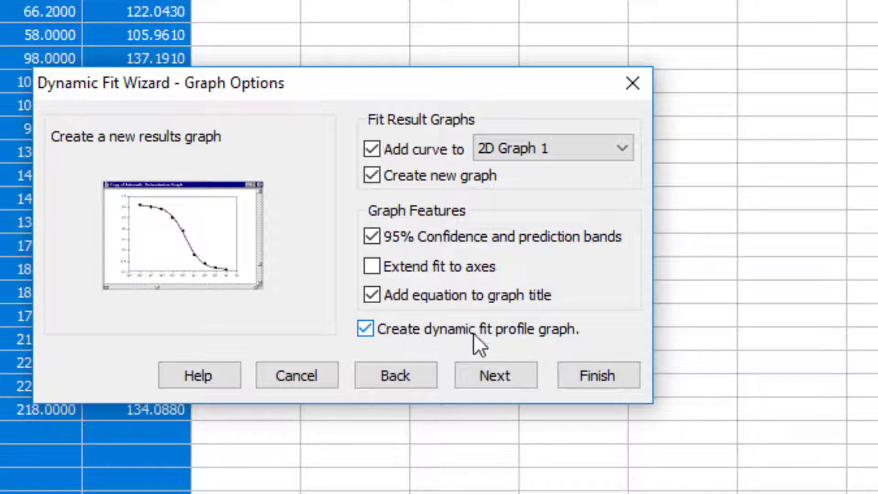
{"action": "left_click", "coordinate": [492, 375]}
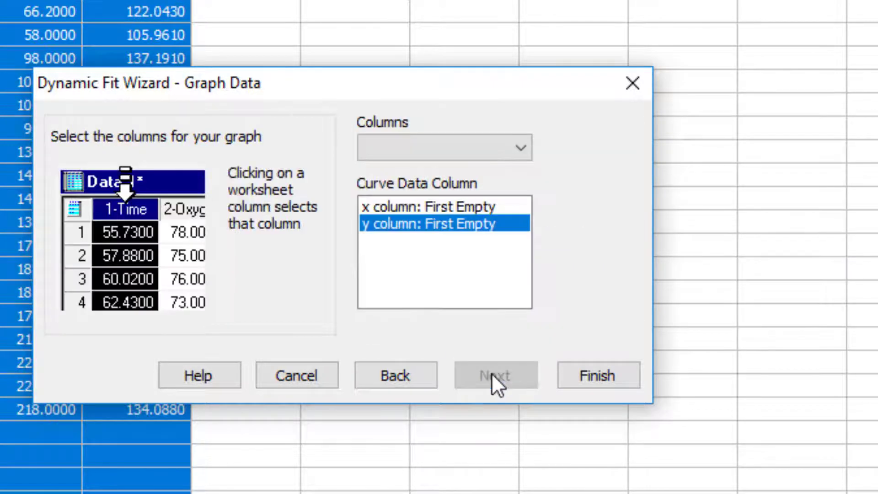
{"action": "left_click", "coordinate": [592, 370]}
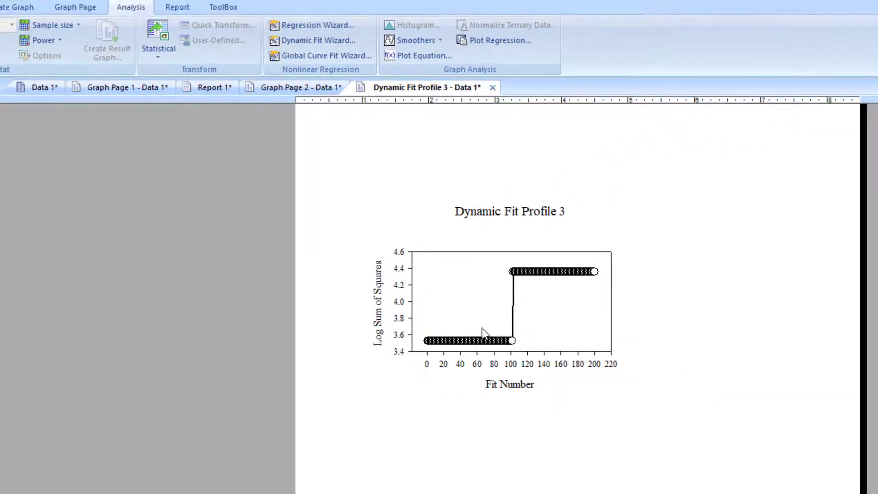
Examine the fitted curve, data points and 95% confidence and prediction bands on Graph Page 2.
{"action": "left_click", "coordinate": [301, 89]}
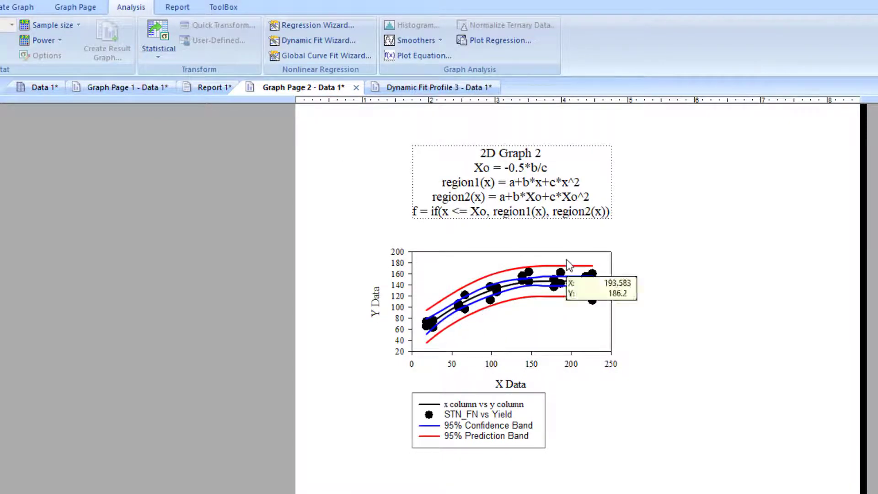
{"action": "mouse_move", "coordinate": [592, 305]}
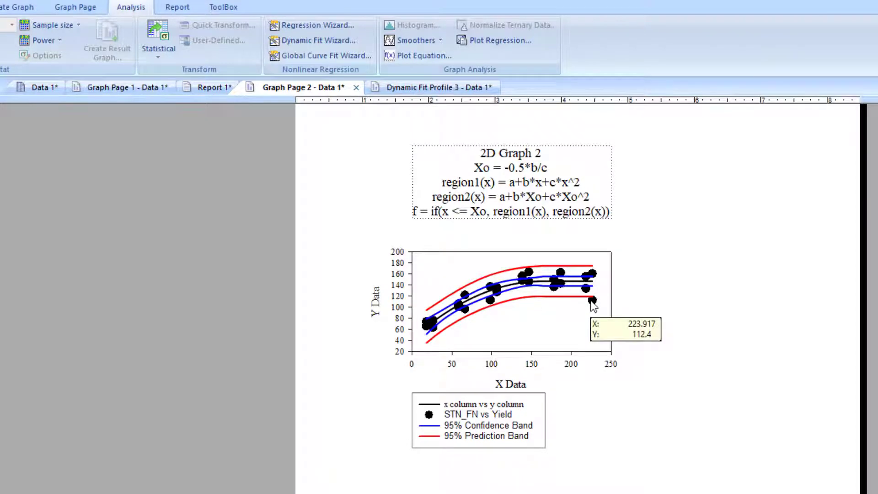
Enlarge 2D Graph 1 on Graph Page 1 and inspect where its fitted curve levels off.
{"action": "left_click", "coordinate": [123, 86]}
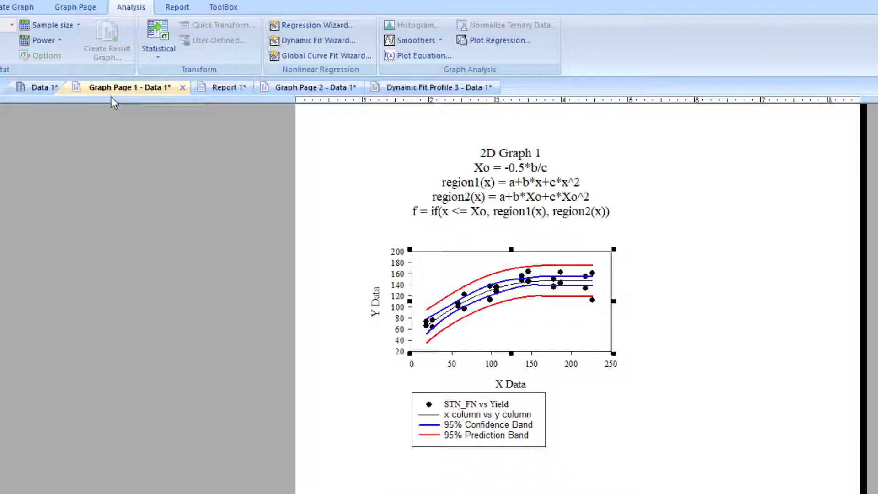
{"action": "mouse_move", "coordinate": [613, 354]}
{"action": "left_mouse_down"}
{"action": "mouse_move", "coordinate": [678, 392]}
{"action": "mouse_move", "coordinate": [623, 357]}
{"action": "left_mouse_up"}
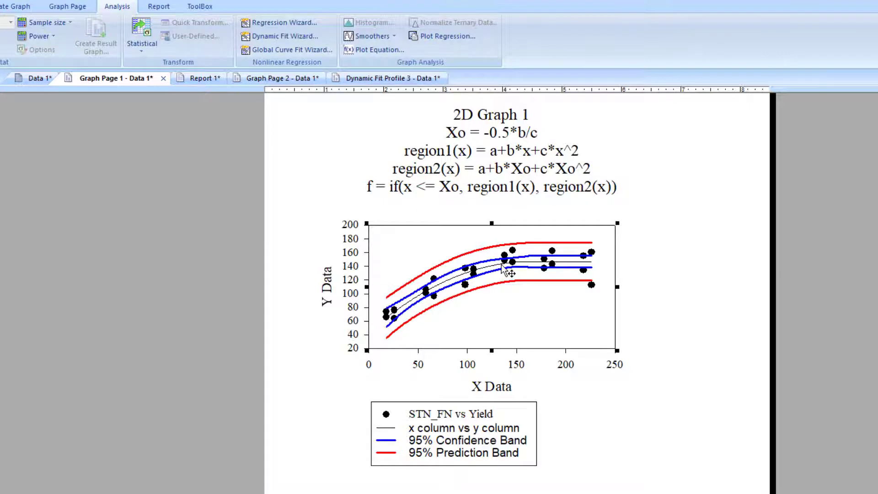
{"action": "mouse_move", "coordinate": [516, 267]}
{"action": "mouse_move", "coordinate": [513, 348]}
{"action": "mouse_move", "coordinate": [467, 287]}
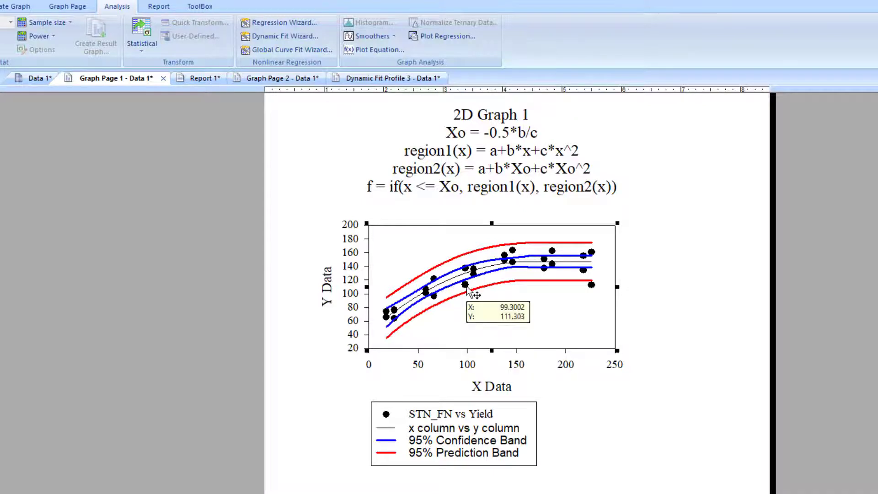
Start a dynamic curve fit on the STN_FN versus Yield plot and copy the equation text of the user-defined Linear Plateau_2.
{"action": "right_click", "coordinate": [466, 286]}
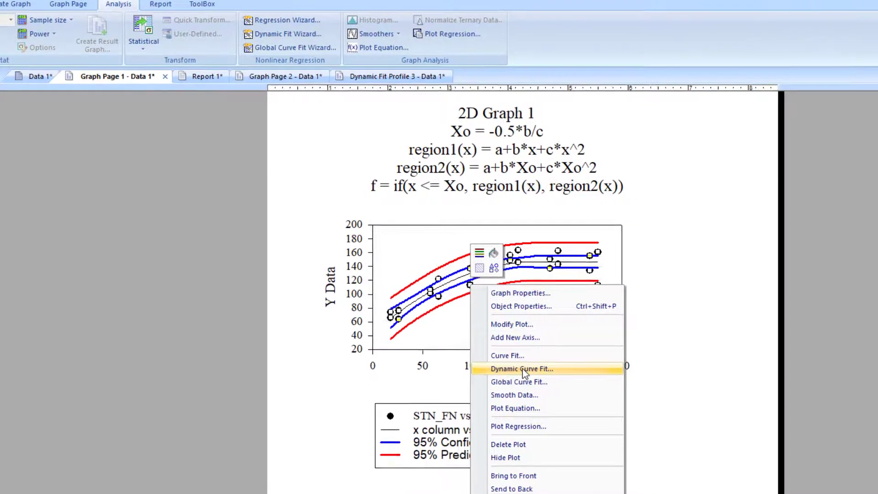
{"action": "left_click", "coordinate": [522, 369]}
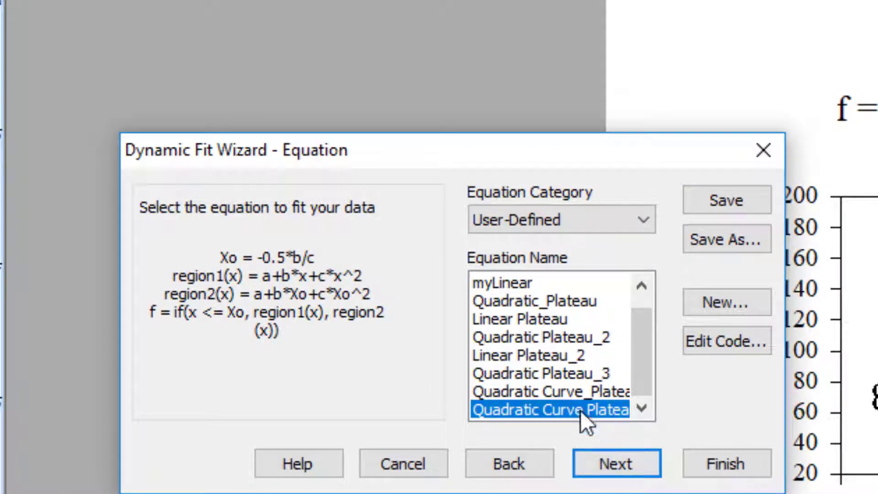
{"action": "left_click", "coordinate": [550, 355]}
{"action": "left_click_drag", "start_coordinate": [397, 316], "coordinate": [190, 257]}
{"action": "key", "text": "ctrl+c"}
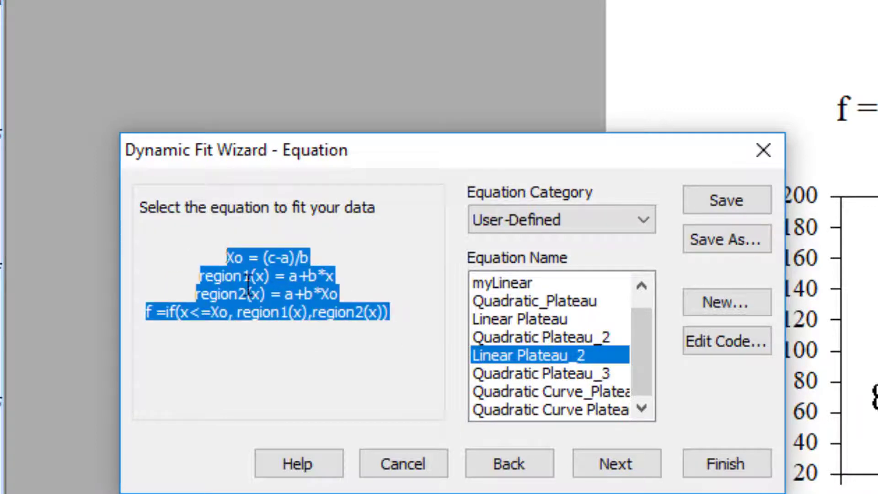
Choose Linear Curve from the Standard Curves category as the fit equation and continue to its variables.
{"action": "left_click", "coordinate": [637, 221]}
{"action": "left_click", "coordinate": [578, 480]}
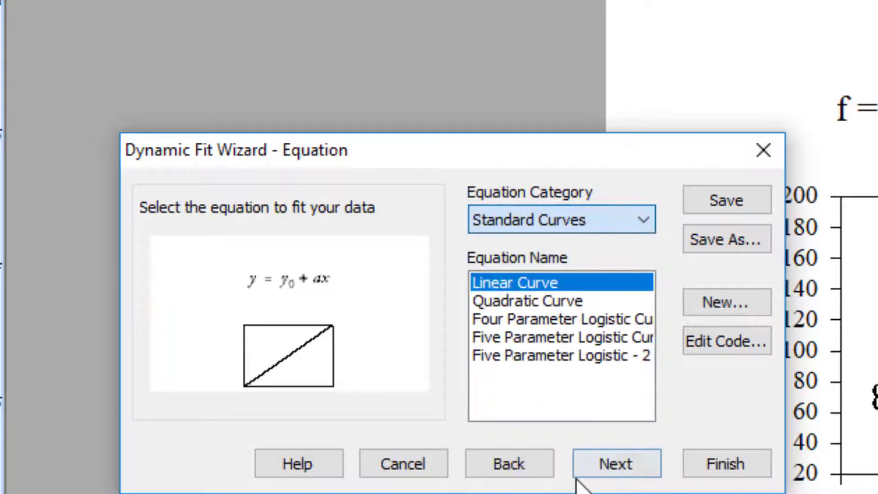
{"action": "left_click", "coordinate": [610, 462]}
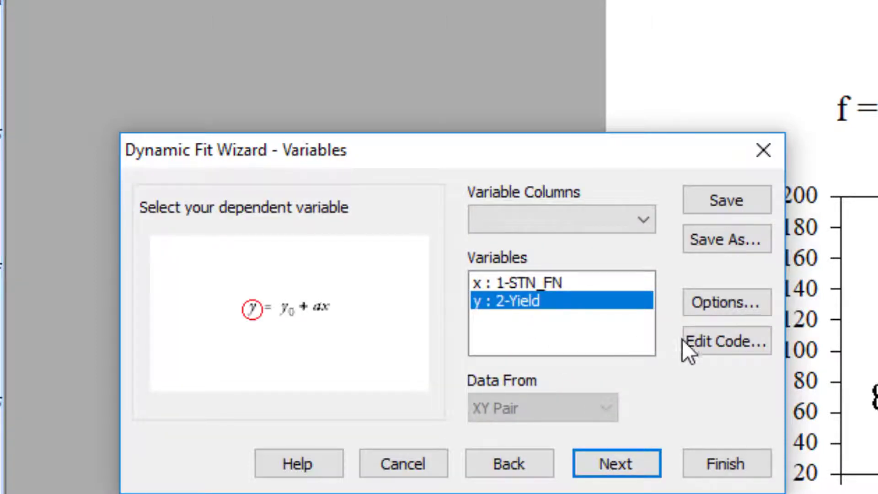
Open the Linear Curve equation code and add it as a new equation named Linear Curve Plateau_5.
{"action": "left_click", "coordinate": [726, 340]}
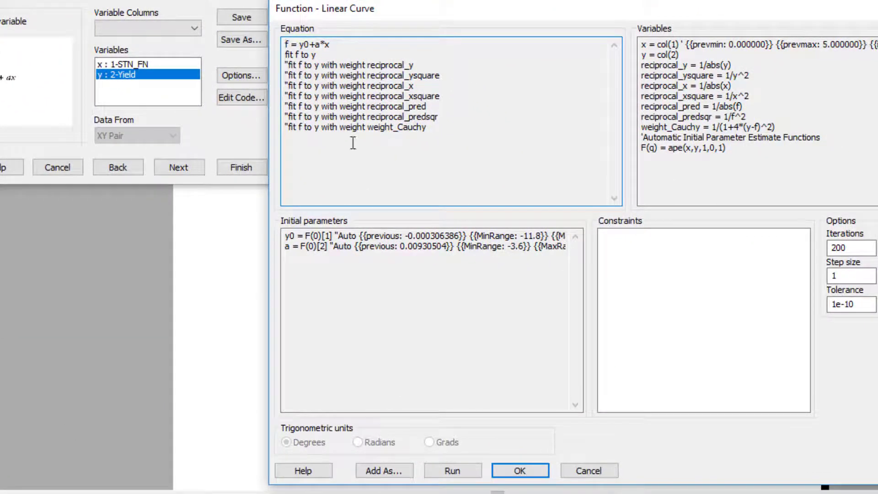
{"action": "left_click", "coordinate": [402, 471]}
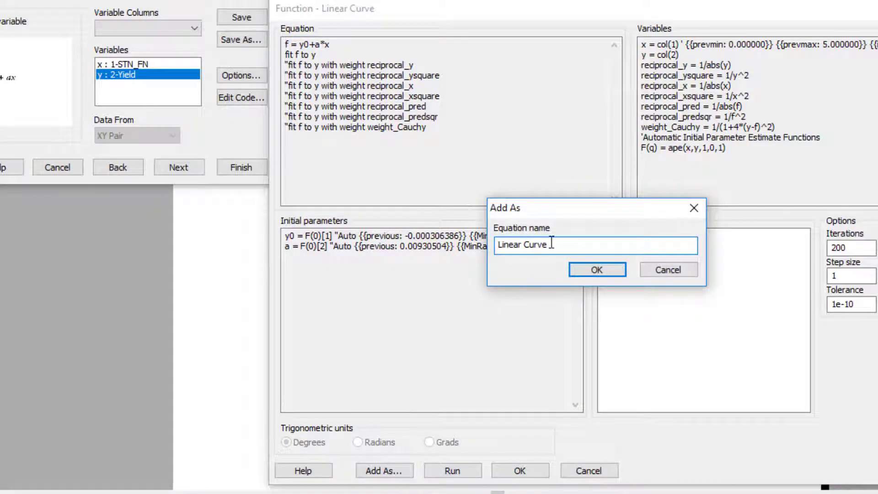
{"action": "type", "text": "Pa"}
{"action": "type", "text": "lateau"}
{"action": "type", "text": "_5"}
{"action": "key", "text": "Return"}
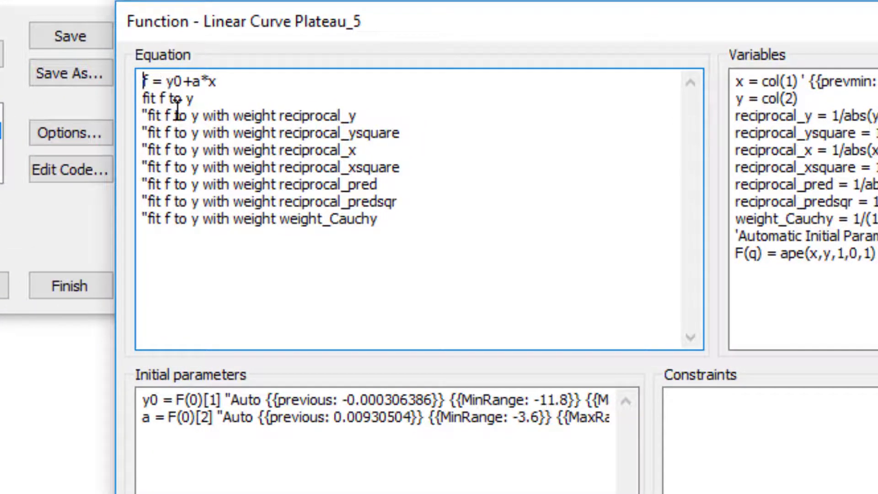
Insert blank lines above f = y0+a*x and paste the copied linear plateau equations at the start of the equation code.
{"action": "key", "text": "Return"}
{"action": "key", "text": "Return"}
{"action": "key", "text": "Return"}
{"action": "key", "text": "Return"}
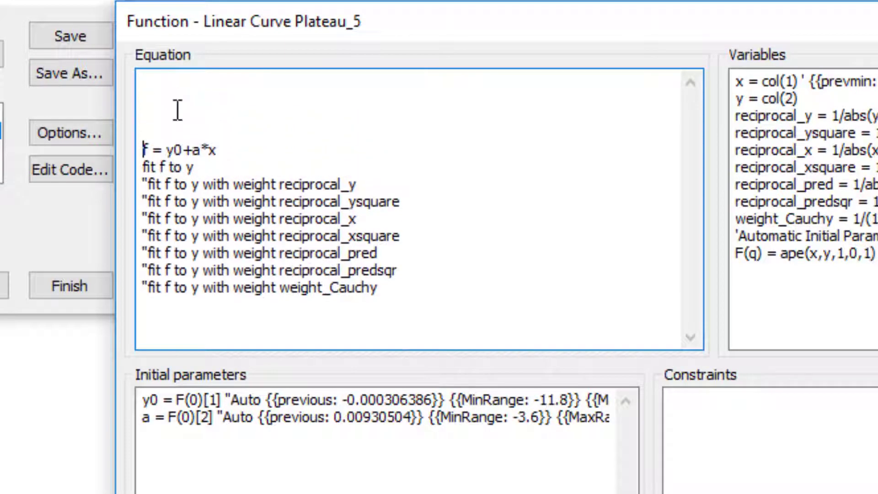
{"action": "left_click", "coordinate": [152, 86]}
{"action": "key", "text": "ctrl+v"}
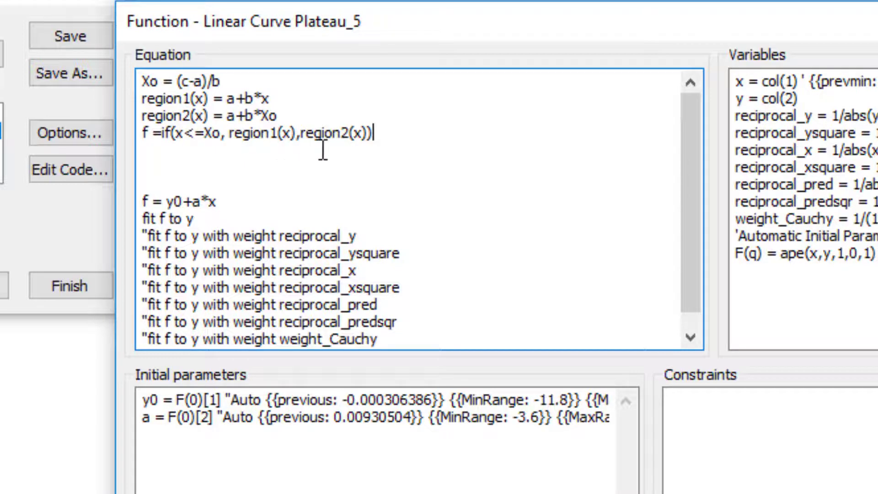
Delete the original f = y0+a*x line and the blank lines above it from the equation code.
{"action": "left_click", "coordinate": [269, 157]}
{"action": "key", "text": "Delete"}
{"action": "key", "text": "Delete"}
{"action": "key", "text": "Delete"}
{"action": "key", "text": "Delete"}
{"action": "key", "text": "Delete"}
{"action": "key", "text": "Delete"}
{"action": "key", "text": "Delete"}
{"action": "key", "text": "Delete"}
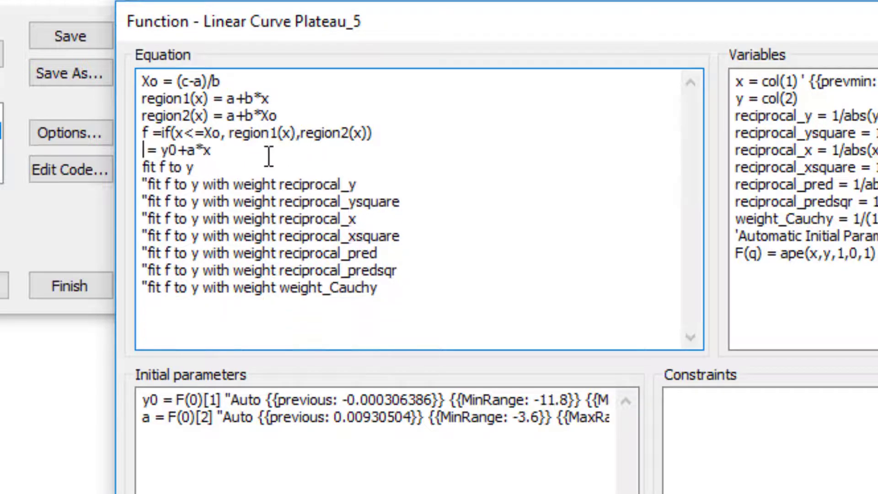
{"action": "key", "text": "Delete"}
{"action": "key", "text": "Delete"}
{"action": "key", "text": "Delete"}
{"action": "key", "text": "Delete"}
{"action": "key", "text": "Delete"}
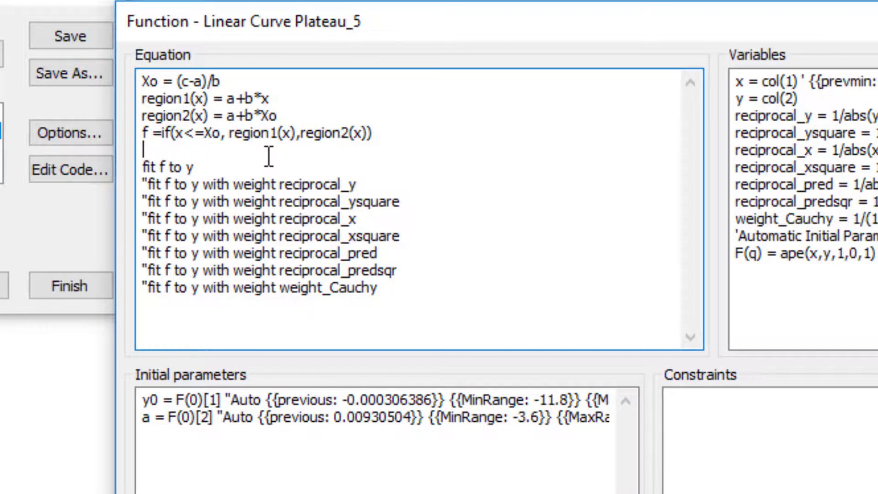
{"action": "key", "text": "Delete"}
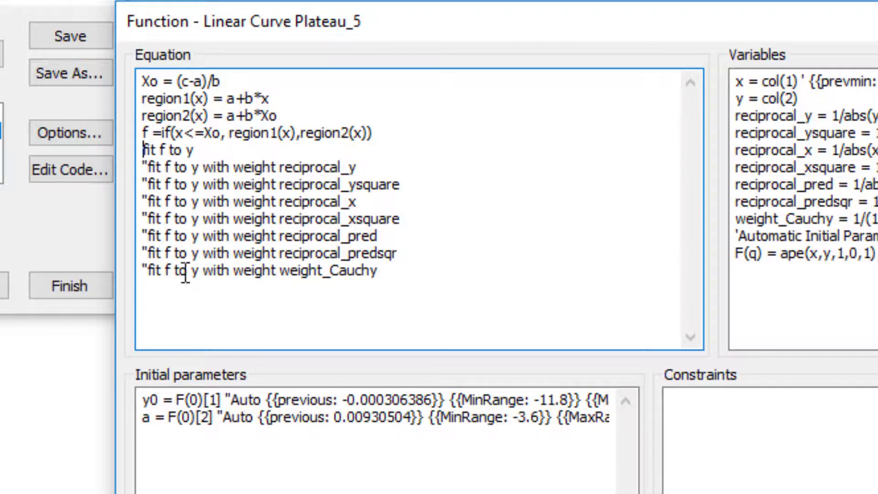
Rename the initial parameters y0 and a to a and b, and add a third parameter c below them.
{"action": "left_click", "coordinate": [162, 400]}
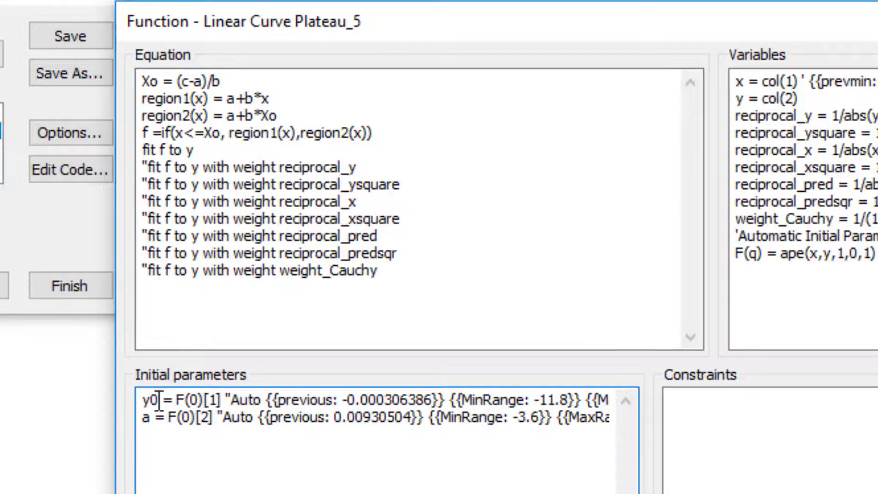
{"action": "left_click_drag", "start_coordinate": [162, 401], "coordinate": [138, 420]}
{"action": "type", "text": "a"}
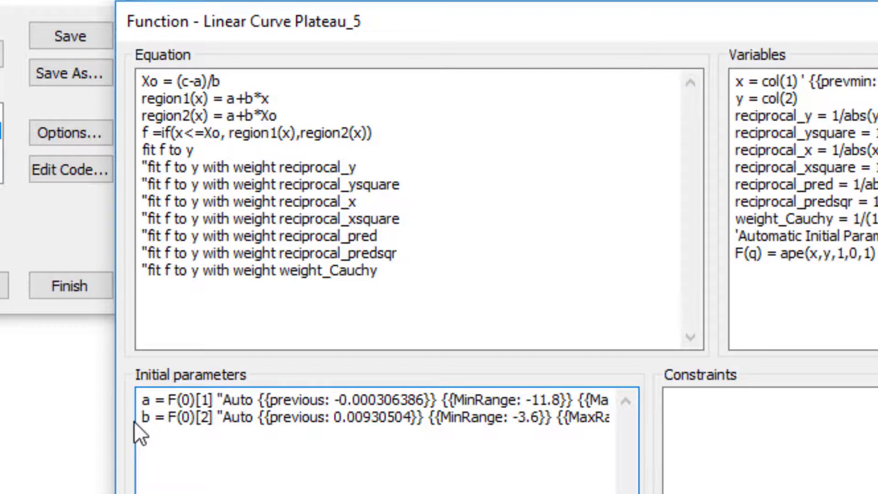
{"action": "left_click", "coordinate": [149, 436]}
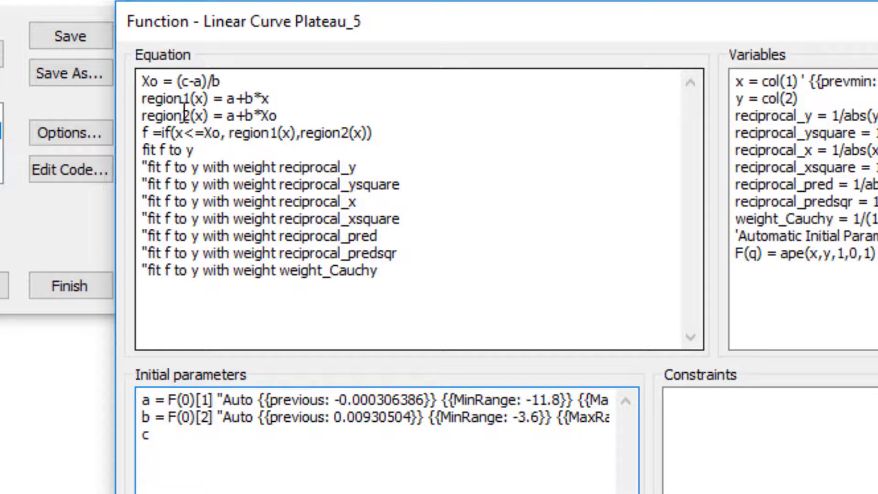
{"action": "left_click", "coordinate": [176, 239]}
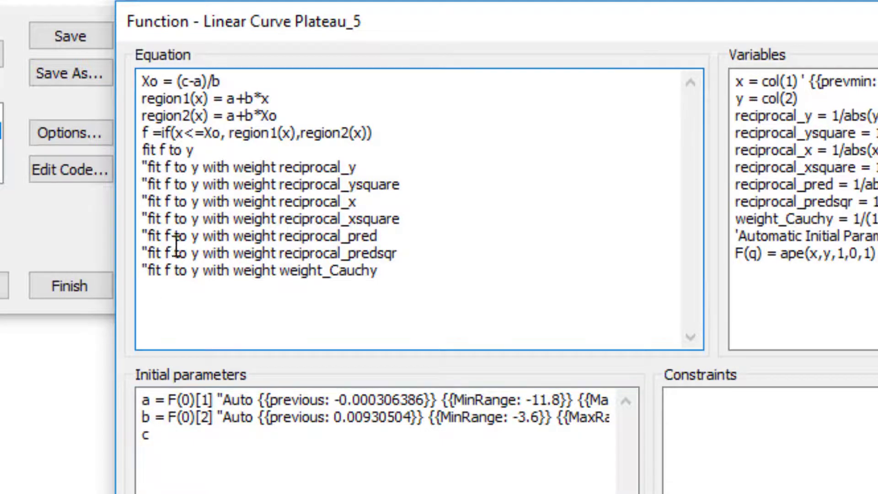
Copy the definition after b in the initial parameters, starting at = F(0)[2], and paste it after c.
{"action": "left_click", "coordinate": [156, 417]}
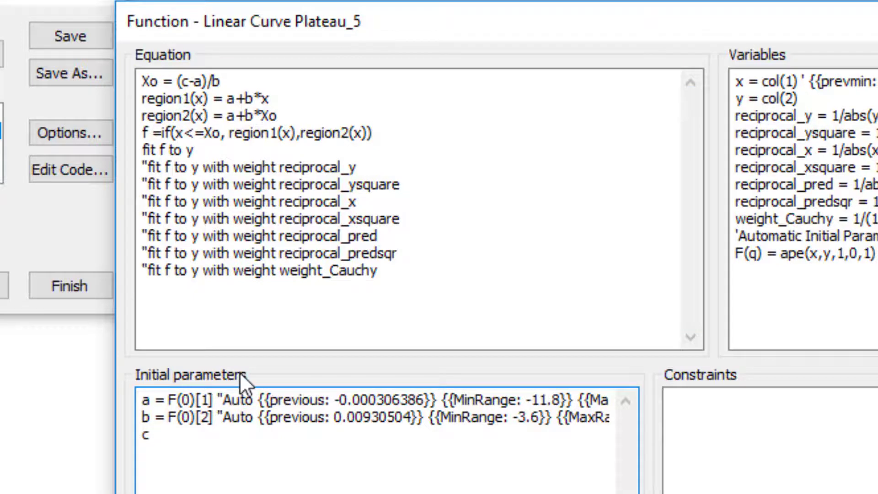
{"action": "key", "text": "shift+Right"}
{"action": "key", "text": "shift+Right"}
{"action": "key", "text": "shift+Right"}
{"action": "key", "text": "shift+Right"}
{"action": "key", "text": "shift+Right"}
{"action": "key", "text": "shift+Right"}
{"action": "key", "text": "shift+Right"}
{"action": "key", "text": "shift+Right"}
{"action": "key", "text": "shift+Right"}
{"action": "key", "text": "shift+Right"}
{"action": "key", "text": "shift+Right"}
{"action": "key", "text": "shift+Right"}
{"action": "key", "text": "shift+Right"}
{"action": "key", "text": "shift+Right"}
{"action": "key", "text": "shift+Right"}
{"action": "key", "text": "shift+Right"}
{"action": "key", "text": "shift+Right"}
{"action": "key", "text": "shift+Right"}
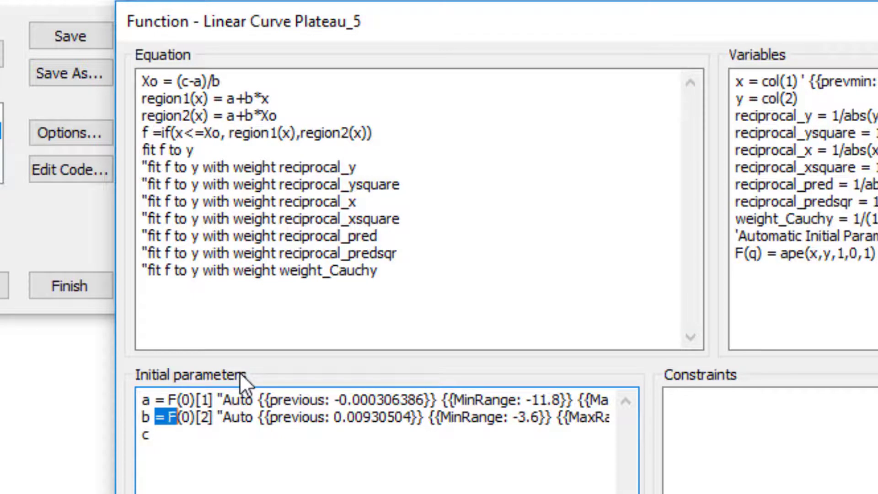
{"action": "key", "text": "shift+Right"}
{"action": "key", "text": "shift+Right"}
{"action": "key", "text": "shift+Right"}
{"action": "key", "text": "shift+Right"}
{"action": "key", "text": "shift+Right"}
{"action": "key", "text": "shift+Right"}
{"action": "key", "text": "shift+Right"}
{"action": "key", "text": "shift+Right"}
{"action": "key", "text": "shift+Right"}
{"action": "key", "text": "shift+Right"}
{"action": "key", "text": "shift+Right"}
{"action": "key", "text": "shift+Right"}
{"action": "key", "text": "shift+Right"}
{"action": "key", "text": "shift+Right"}
{"action": "key", "text": "shift+Right"}
{"action": "key", "text": "shift+Right"}
{"action": "key", "text": "shift+Right"}
{"action": "key", "text": "shift+Right"}
{"action": "key", "text": "shift+Right"}
{"action": "key", "text": "shift+Right"}
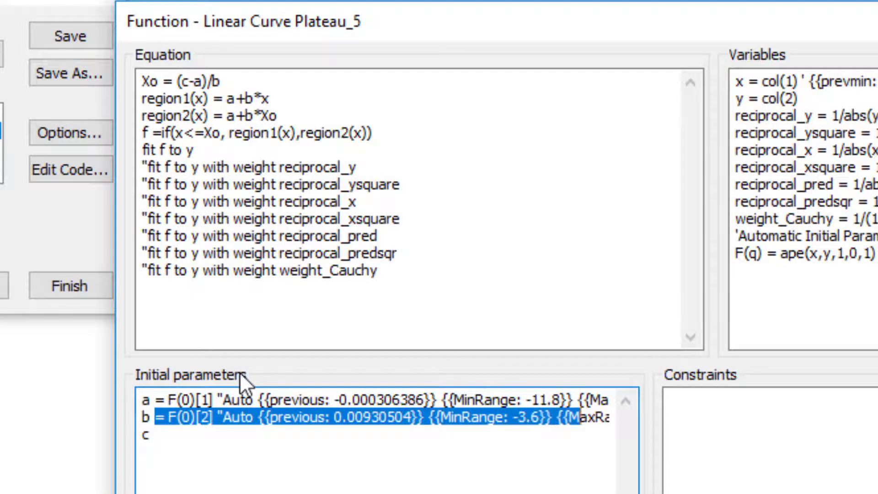
{"action": "key", "text": "shift+Right"}
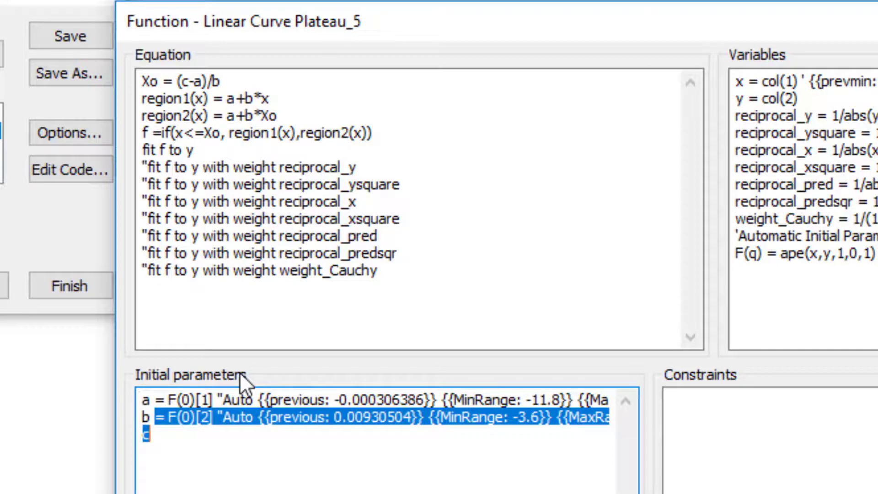
{"action": "key", "text": "shift+Left"}
{"action": "key", "text": "ctrl+c"}
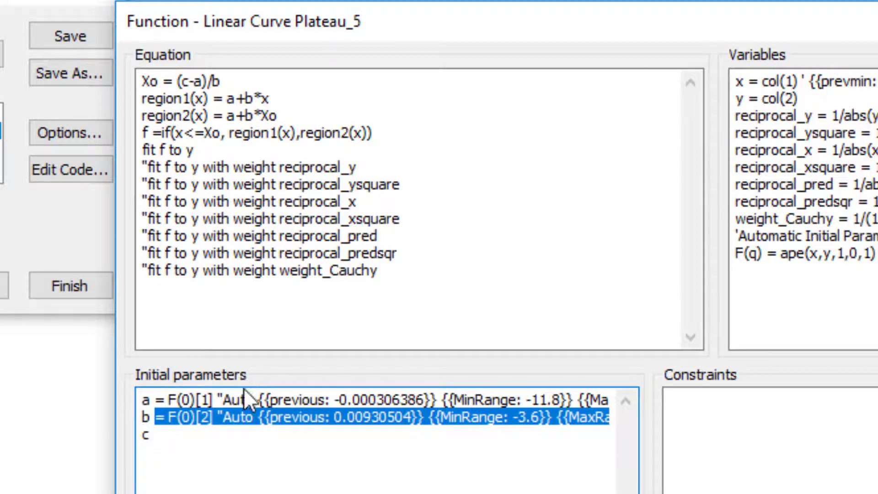
{"action": "left_click", "coordinate": [170, 434]}
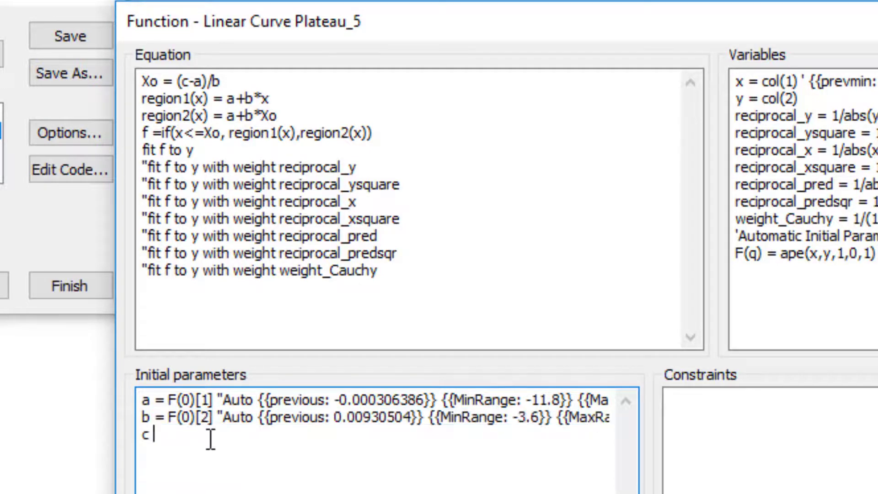
{"action": "key", "text": "ctrl+v"}
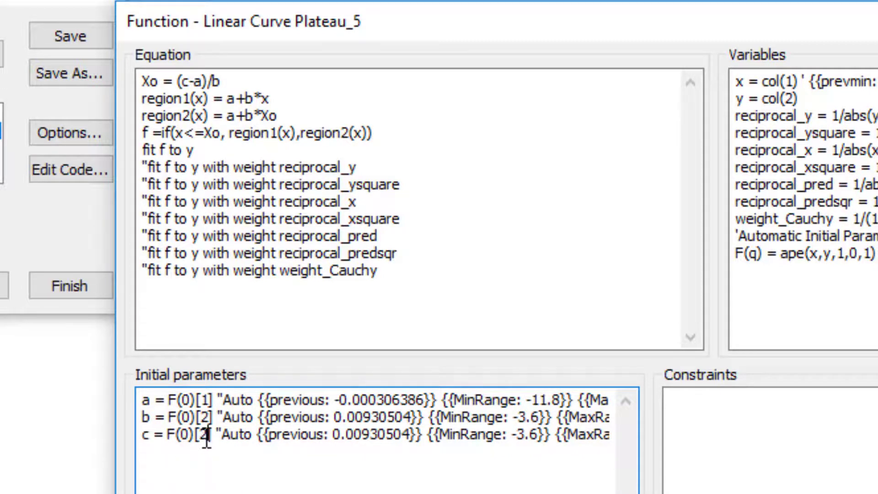
In the initial parameters, change c's definition to F(0)[3] and set its previous value to 140.
{"action": "left_click_drag", "start_coordinate": [207, 438], "coordinate": [203, 441]}
{"action": "type", "text": "3"}
{"action": "left_click_drag", "start_coordinate": [435, 27], "coordinate": [877, 4]}
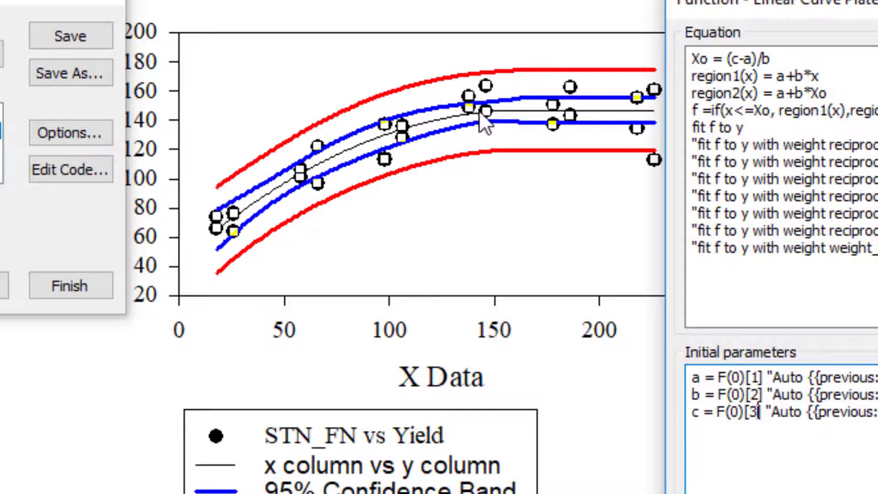
{"action": "left_click_drag", "start_coordinate": [877, 4], "coordinate": [628, 4]}
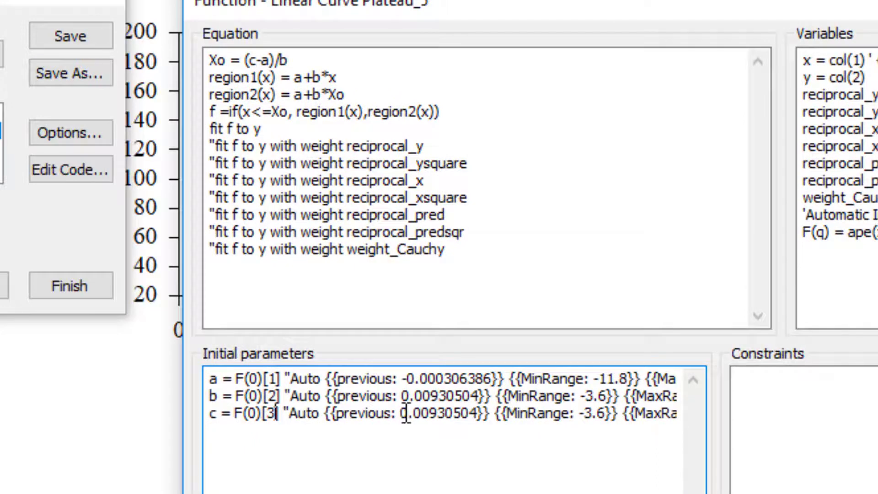
{"action": "left_click_drag", "start_coordinate": [401, 414], "coordinate": [476, 421]}
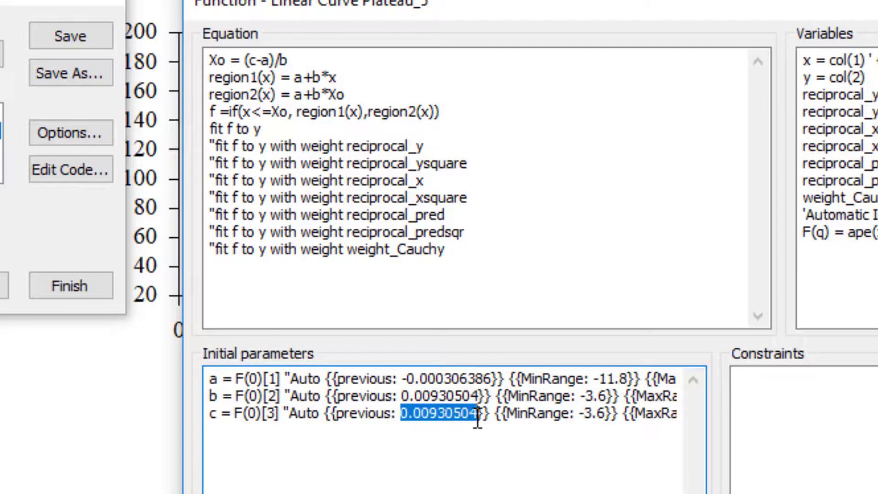
{"action": "type", "text": "140"}
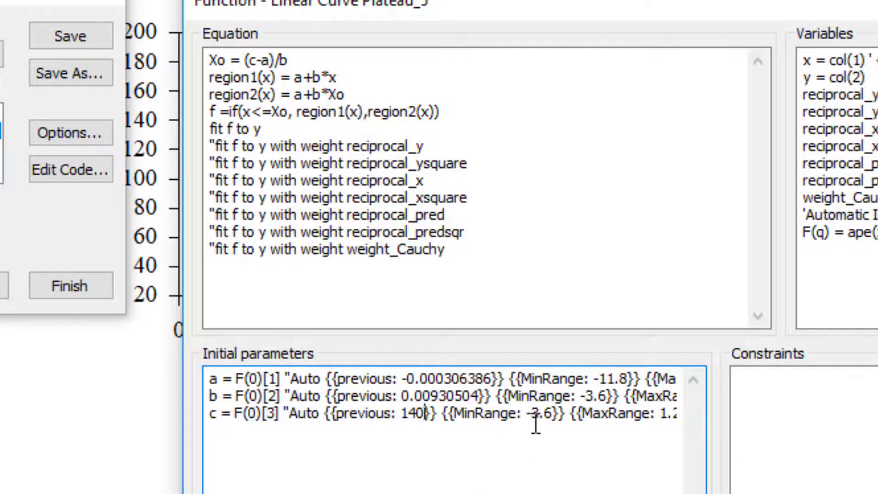
Set c's MaxRange to 250 in the initial parameters and accept the edited function code.
{"action": "left_click", "coordinate": [609, 413]}
{"action": "key", "text": "Right"}
{"action": "key", "text": "Down"}
{"action": "key", "text": "Left"}
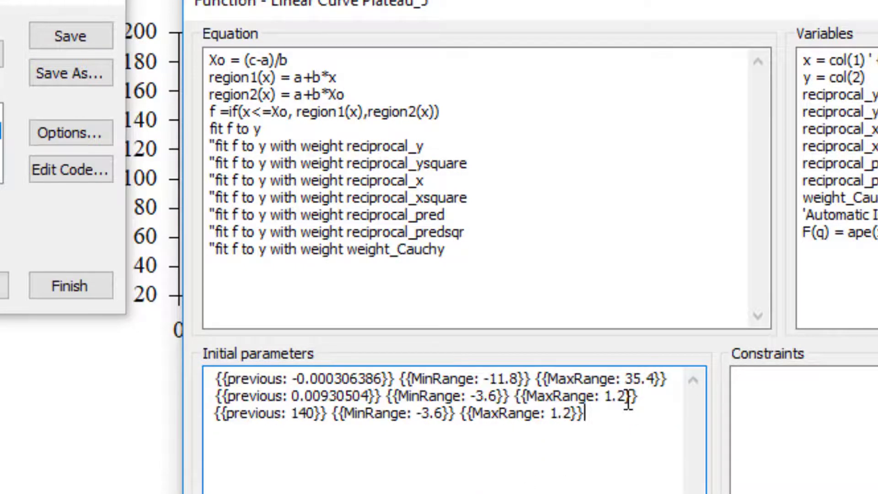
{"action": "key", "text": "Left"}
{"action": "key", "text": "Left"}
{"action": "key", "text": "Left"}
{"action": "key", "text": "Right"}
{"action": "key", "text": "BackSpace"}
{"action": "key", "text": "BackSpace"}
{"action": "key", "text": "BackSpace"}
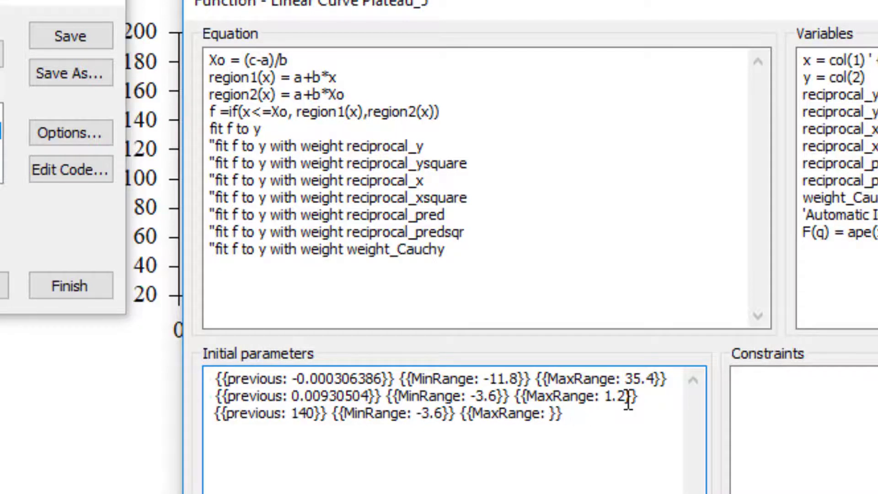
{"action": "type", "text": "250"}
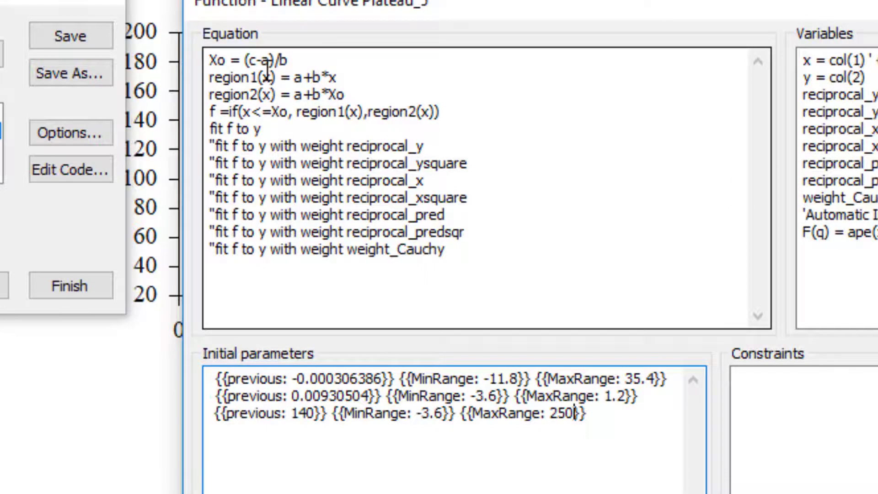
{"action": "left_click", "coordinate": [341, 464]}
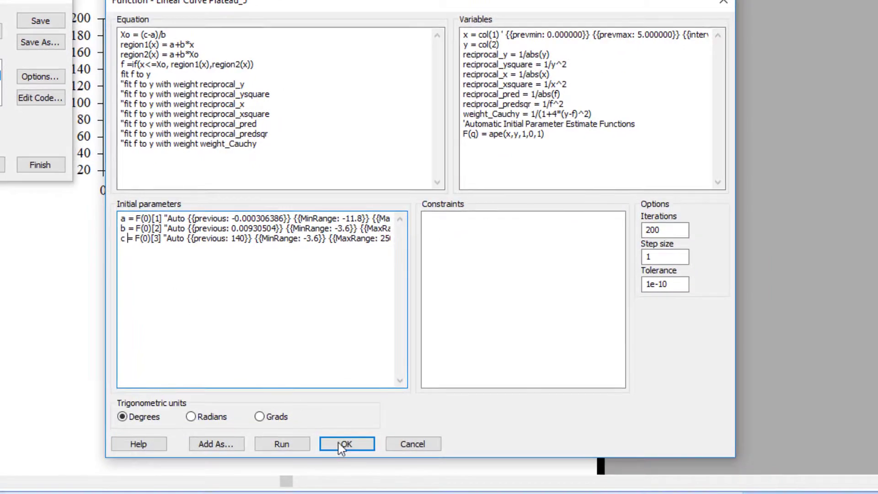
{"action": "left_click", "coordinate": [345, 445]}
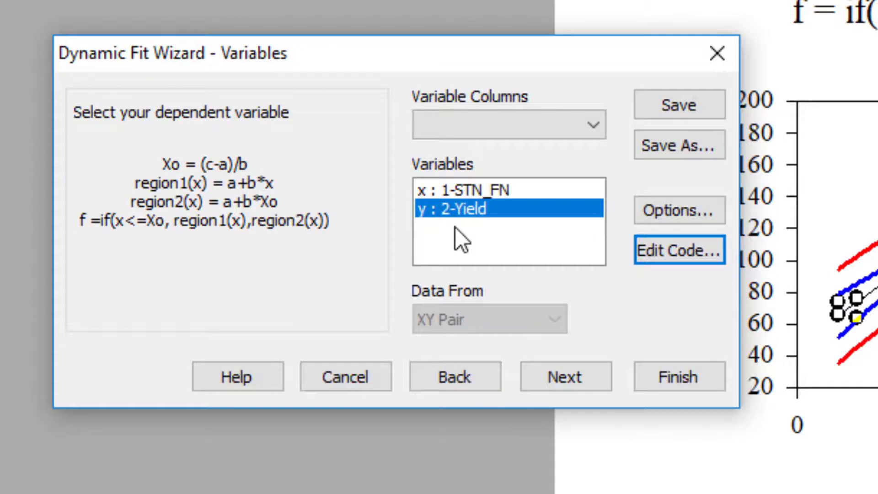
Run the fit with 1-STN_FN as x and 2-Yield as y, using automatic parameter ranges, and accept the default numeric output options.
{"action": "left_click", "coordinate": [476, 187]}
{"action": "left_click", "coordinate": [476, 211]}
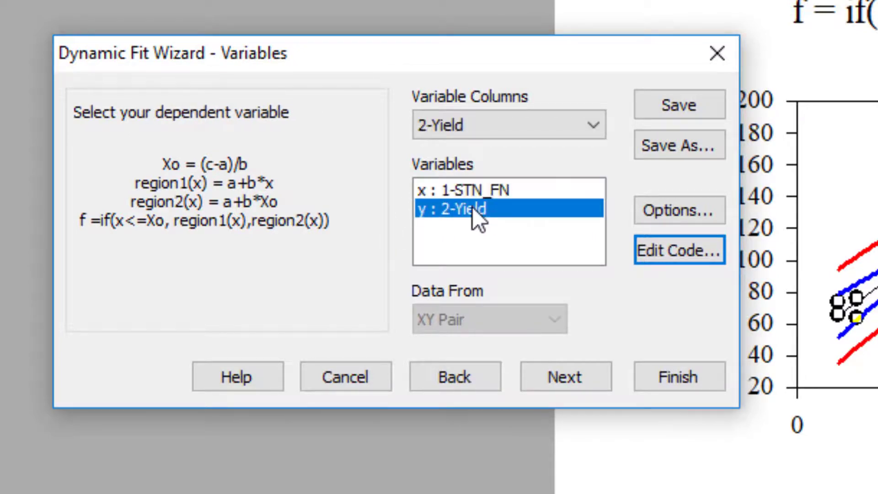
{"action": "left_click", "coordinate": [566, 377]}
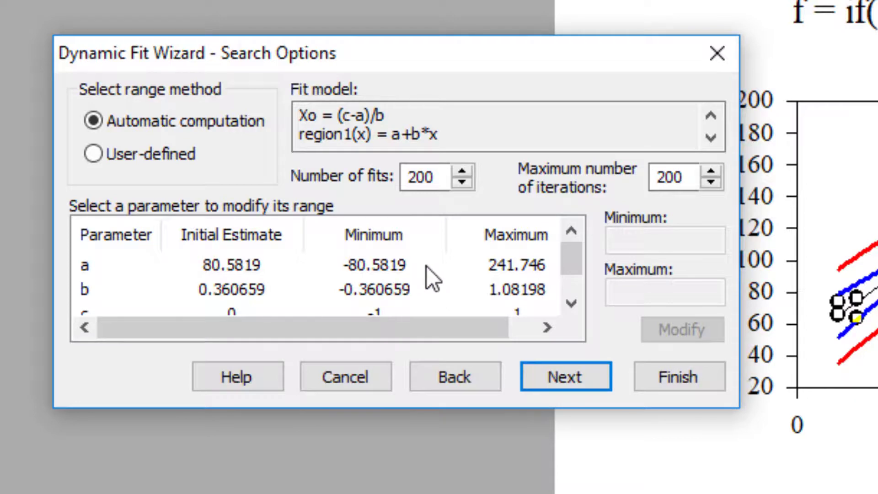
{"action": "left_click", "coordinate": [563, 377]}
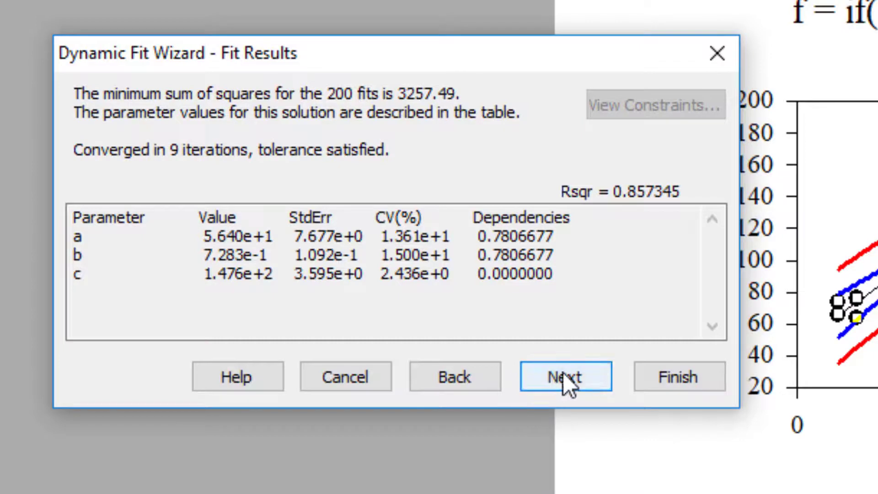
{"action": "left_click", "coordinate": [562, 372]}
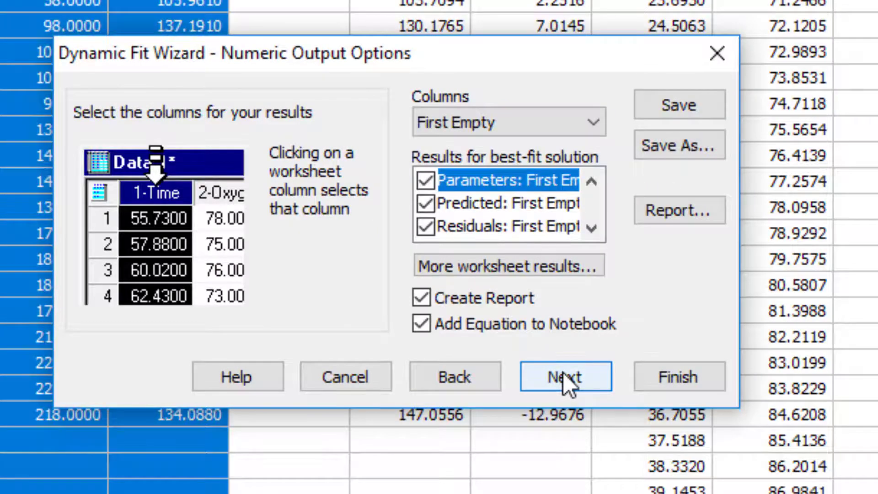
{"action": "left_click", "coordinate": [563, 370]}
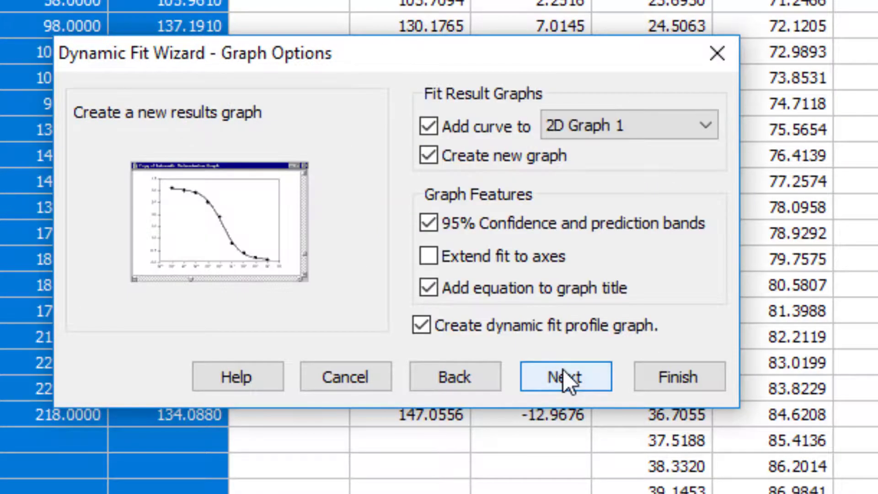